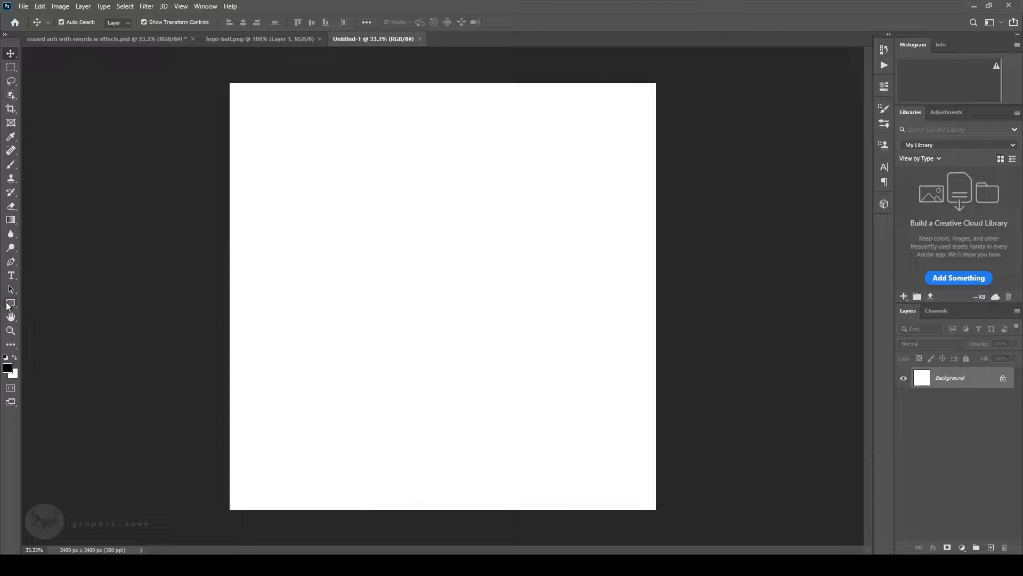
- Draw a black rectangle about 2484 by 2478 px that covers the whole canvas, and deselect it
{"action": "left_click", "coordinate": [10, 305]}
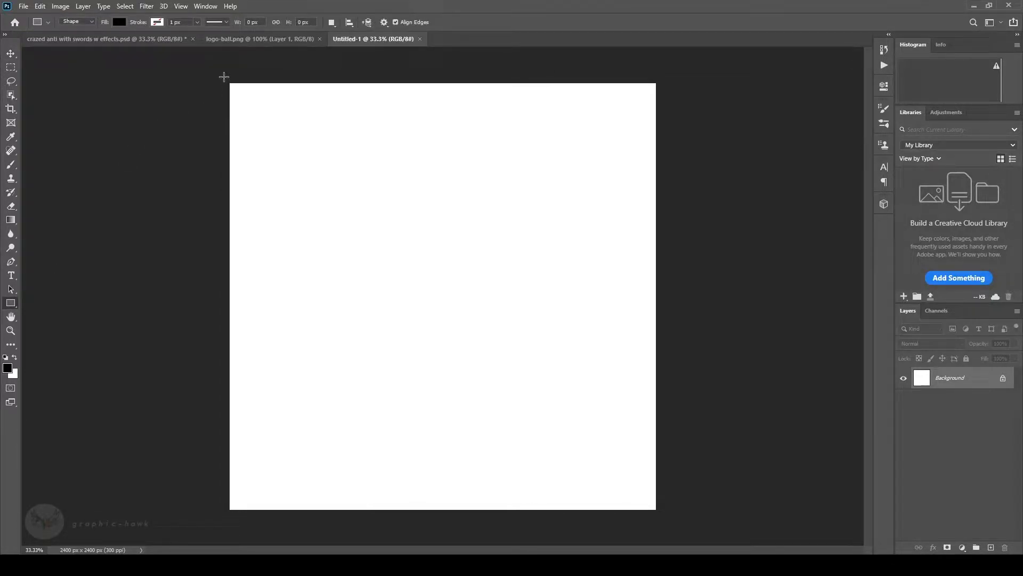
{"action": "left_click_drag", "start_coordinate": [222, 76], "coordinate": [663, 516]}
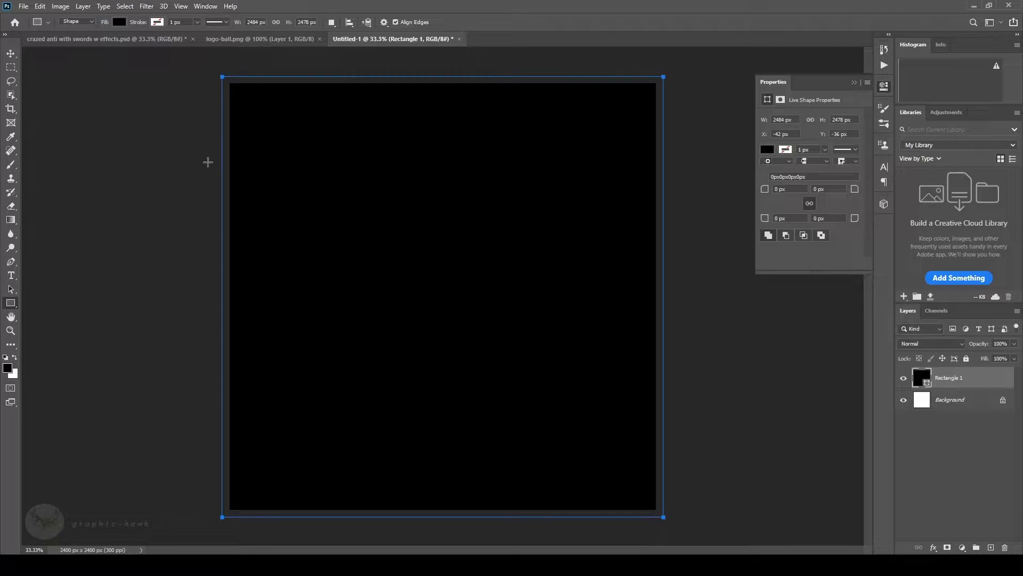
{"action": "left_click", "coordinate": [11, 54]}
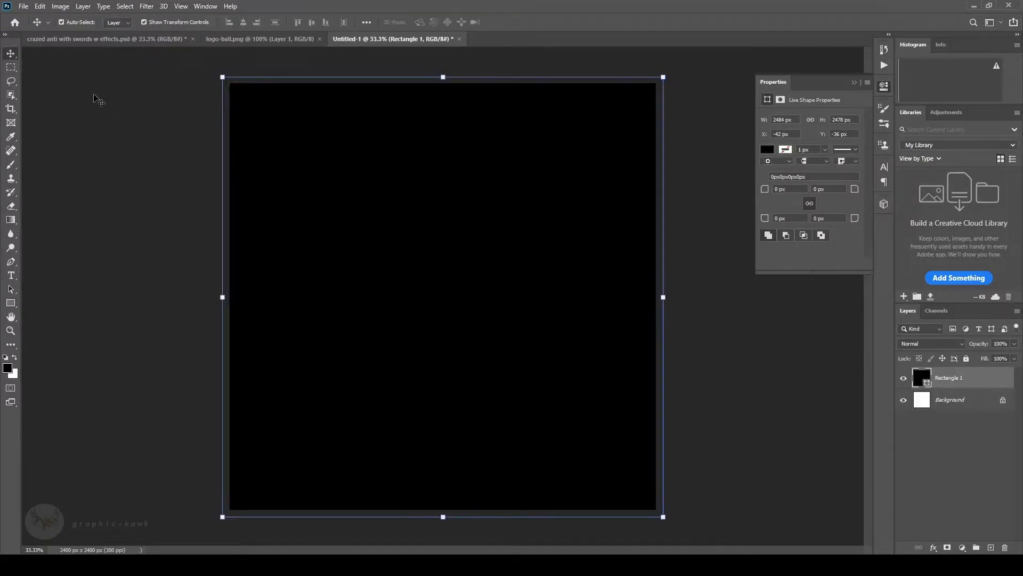
{"action": "left_click", "coordinate": [158, 84]}
- Bring the logo from logo-ball.png into the Untitled-1 document and enlarge it to about half the canvas width near the centre
{"action": "left_click", "coordinate": [258, 42]}
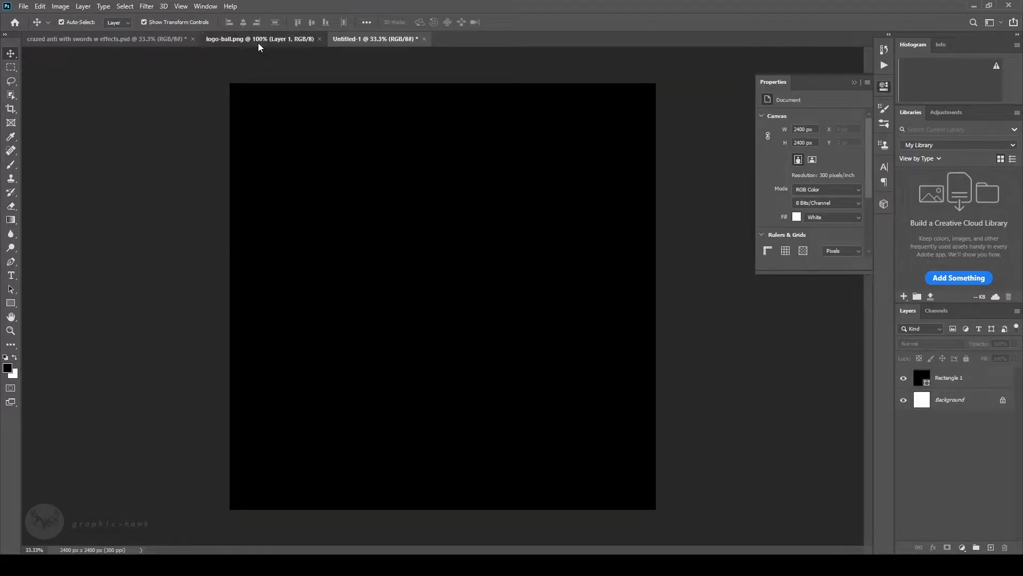
{"action": "left_click_drag", "start_coordinate": [454, 226], "coordinate": [432, 267]}
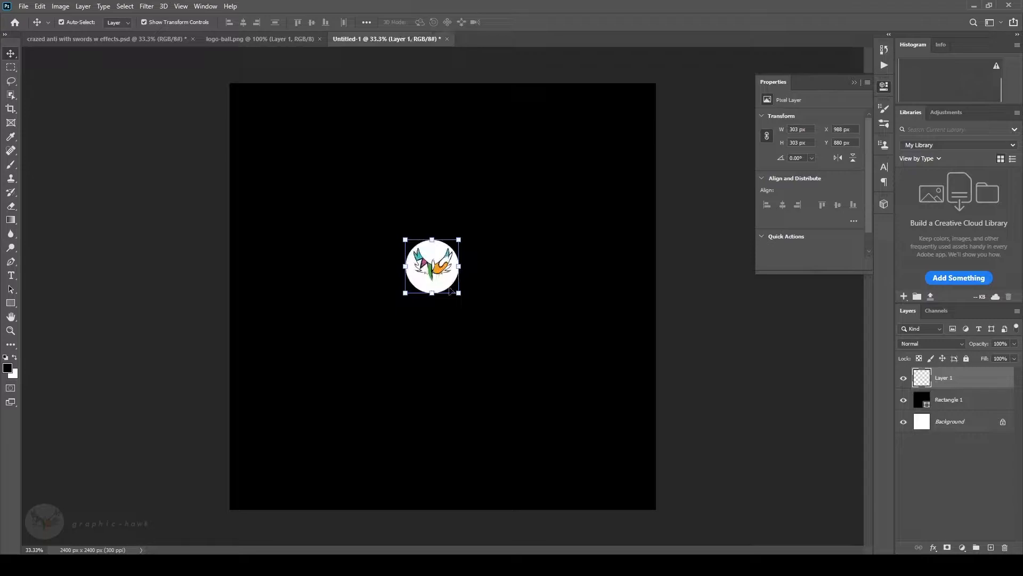
{"action": "left_click_drag", "start_coordinate": [503, 346], "coordinate": [553, 410]}
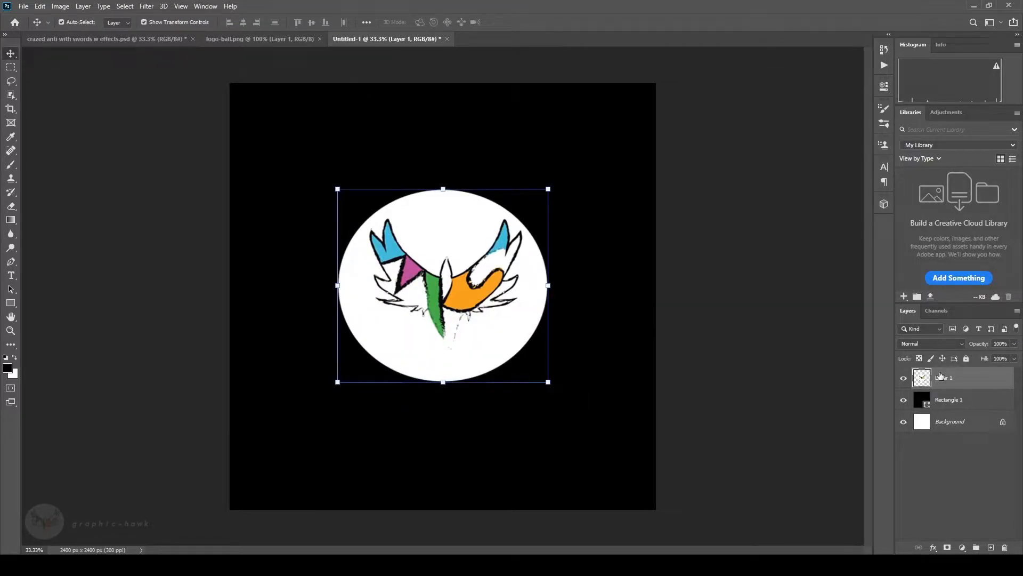
- Duplicate the logo layer and set the copy's opacity to 43%
{"action": "right_click", "coordinate": [941, 377]}
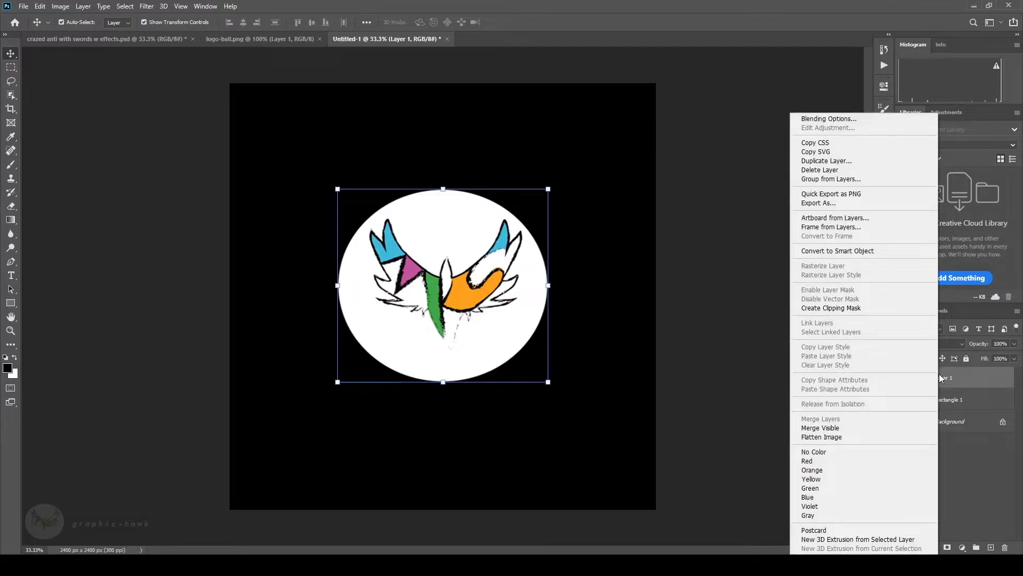
{"action": "left_click", "coordinate": [823, 161]}
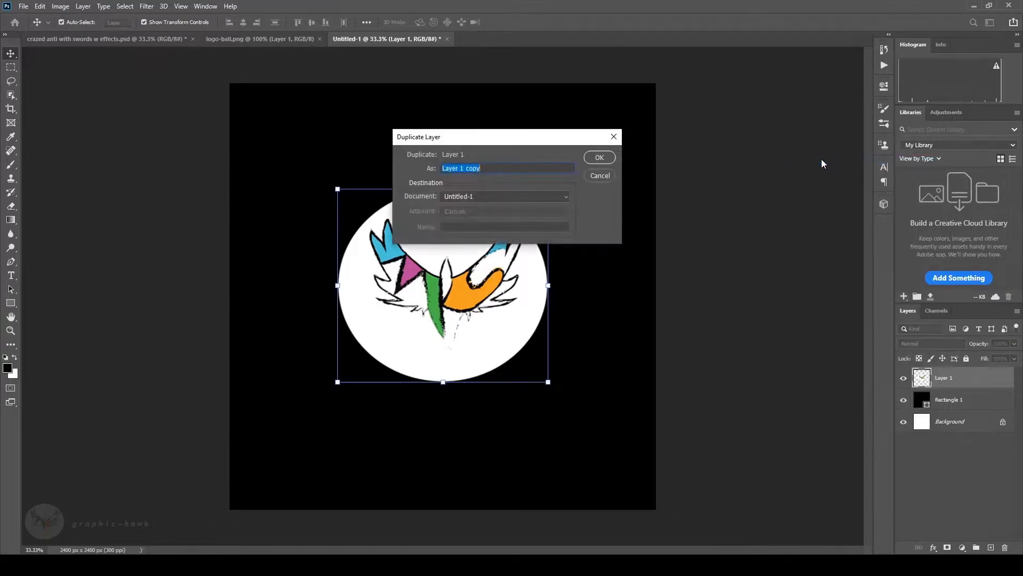
{"action": "left_click", "coordinate": [595, 158]}
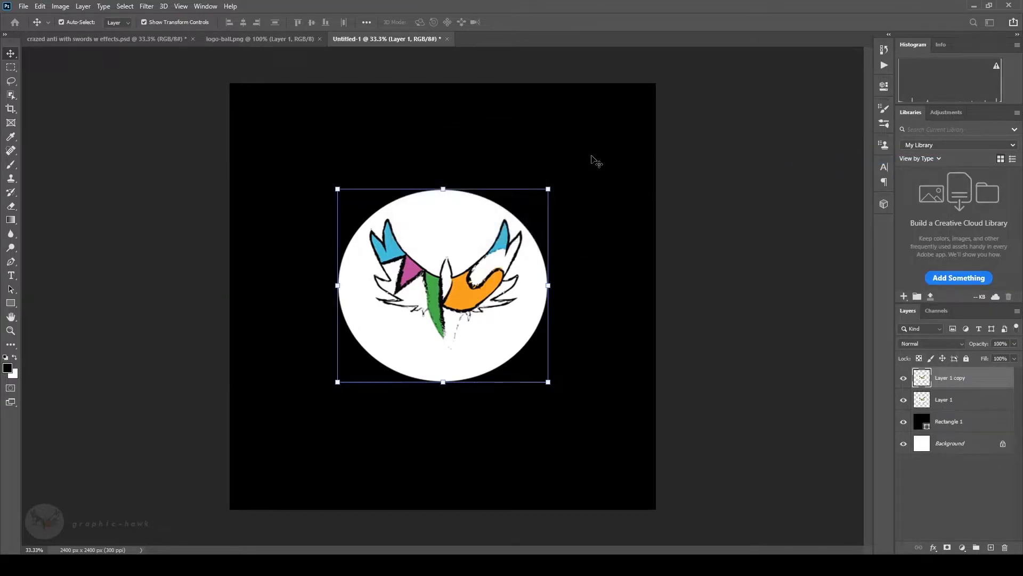
{"action": "left_click", "coordinate": [1013, 345]}
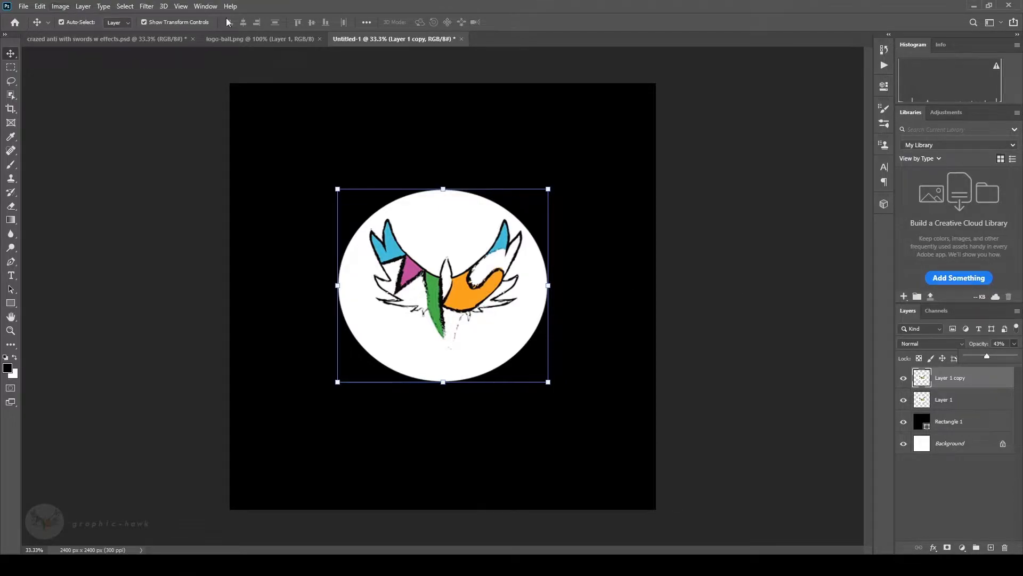
- Nudge the semi-transparent logo copy 20 px to the left of the original
{"action": "left_click", "coordinate": [11, 55]}
{"action": "key", "text": "shift+Left"}
{"action": "key", "text": "shift+Left"}
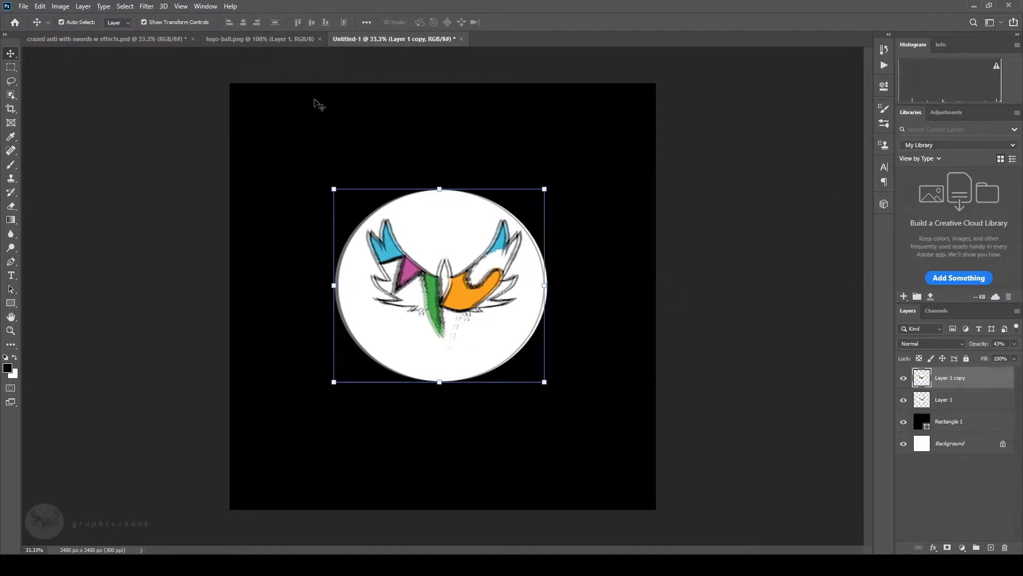
- Apply a Levels adjustment to the logo copy, setting the Red channel's black input level to 253
{"action": "left_click", "coordinate": [59, 6]}
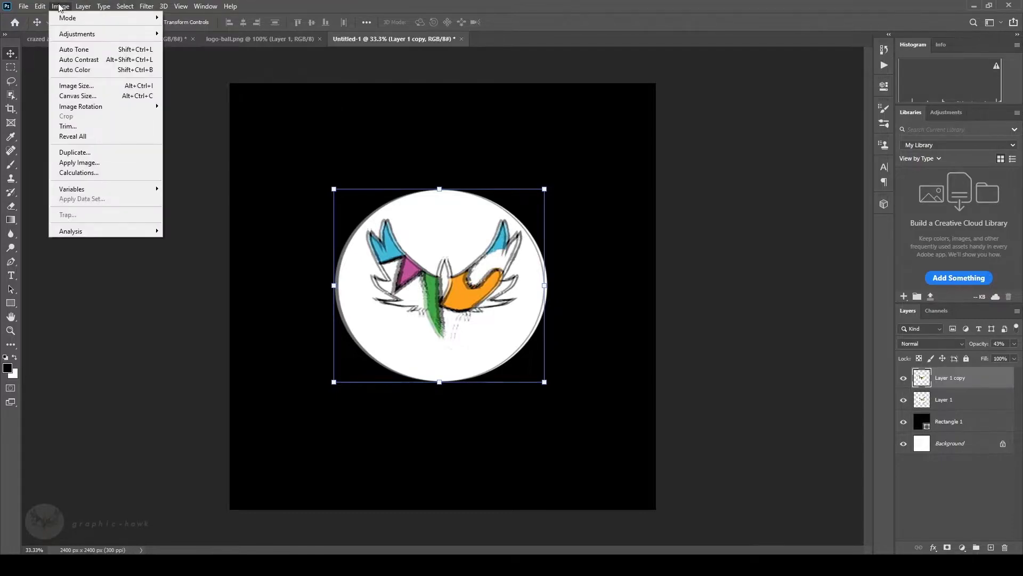
{"action": "mouse_move", "coordinate": [134, 37]}
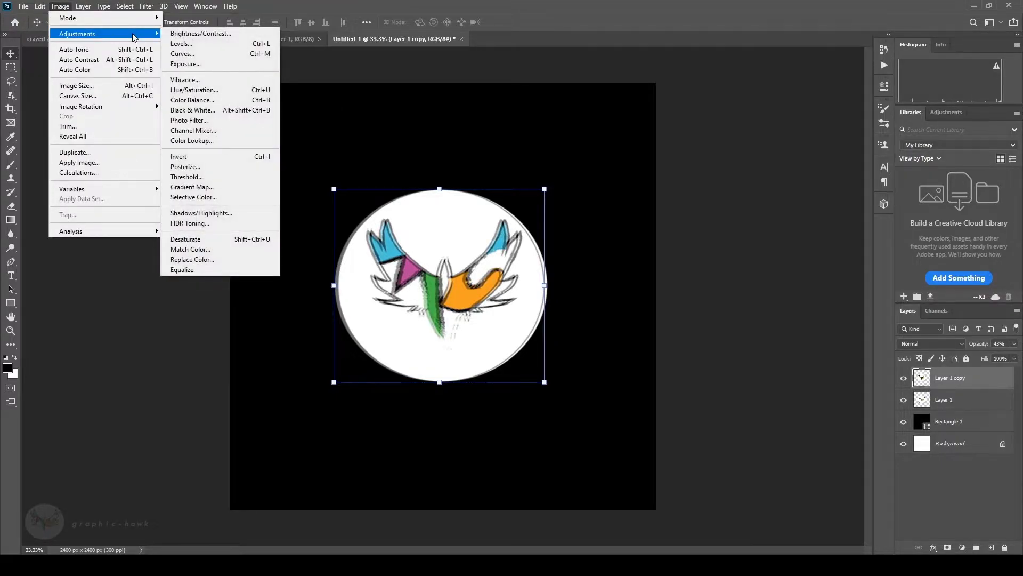
{"action": "left_click", "coordinate": [185, 45]}
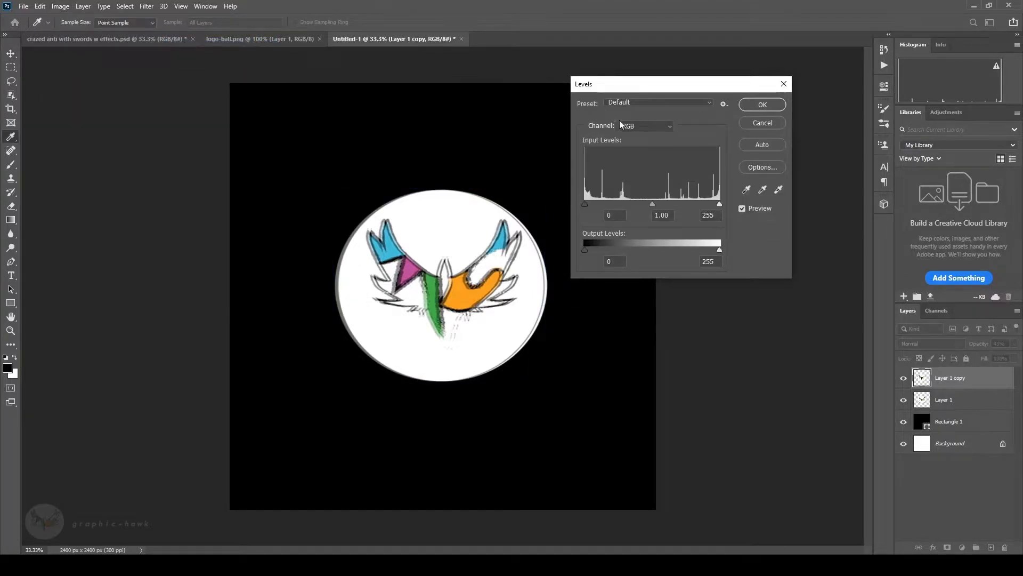
{"action": "left_click", "coordinate": [627, 128]}
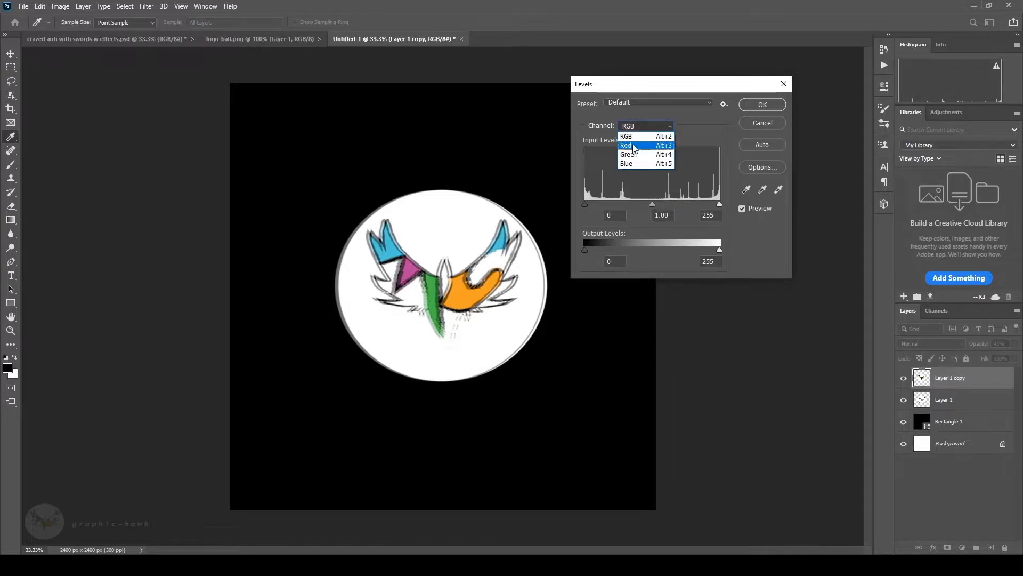
{"action": "left_click", "coordinate": [634, 147]}
{"action": "left_click_drag", "start_coordinate": [585, 203], "coordinate": [757, 207]}
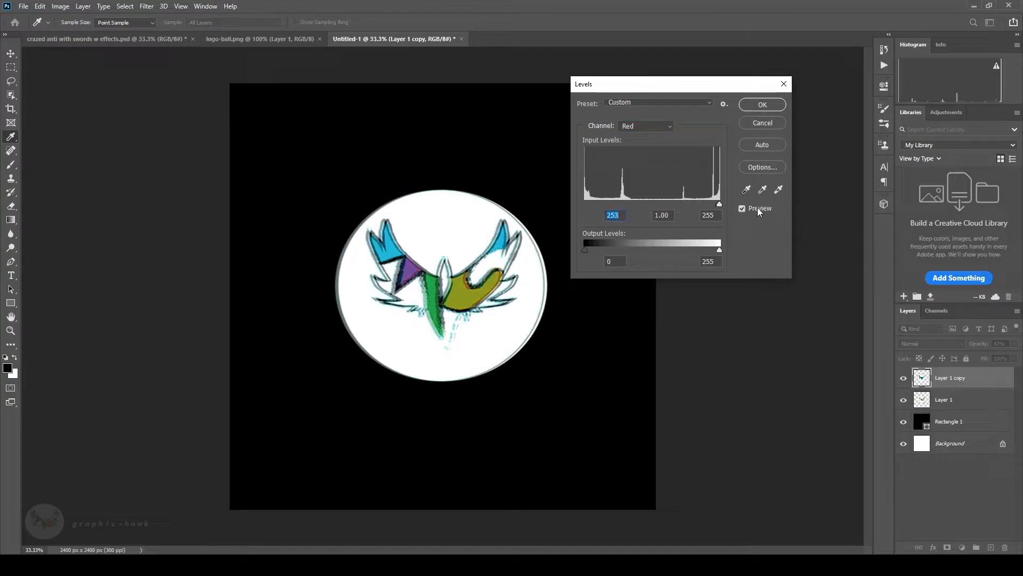
{"action": "left_click", "coordinate": [755, 107]}
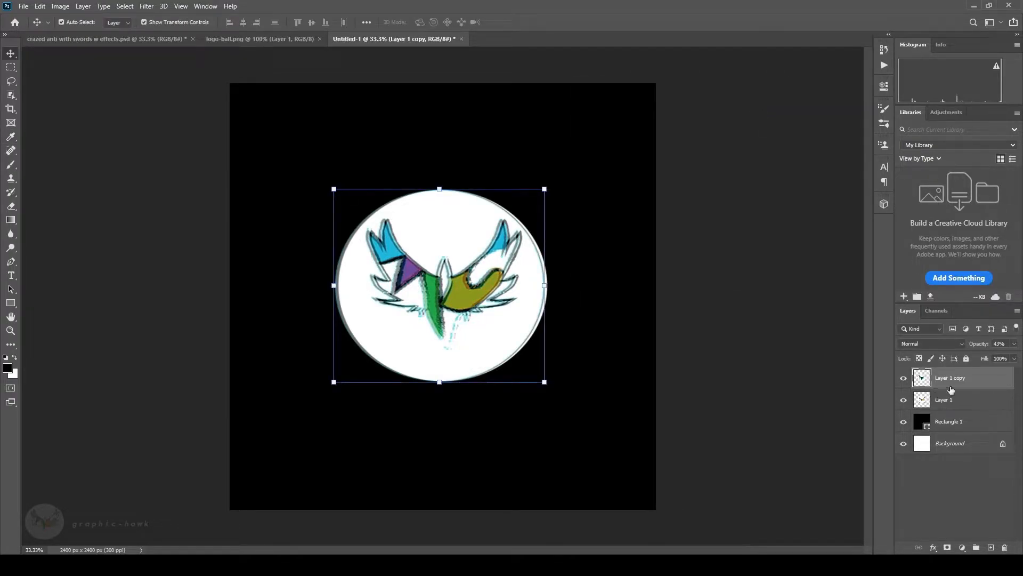
- Duplicate the original logo layer and place the tinted copy beneath the new duplicate in the layer stack
{"action": "right_click", "coordinate": [955, 404]}
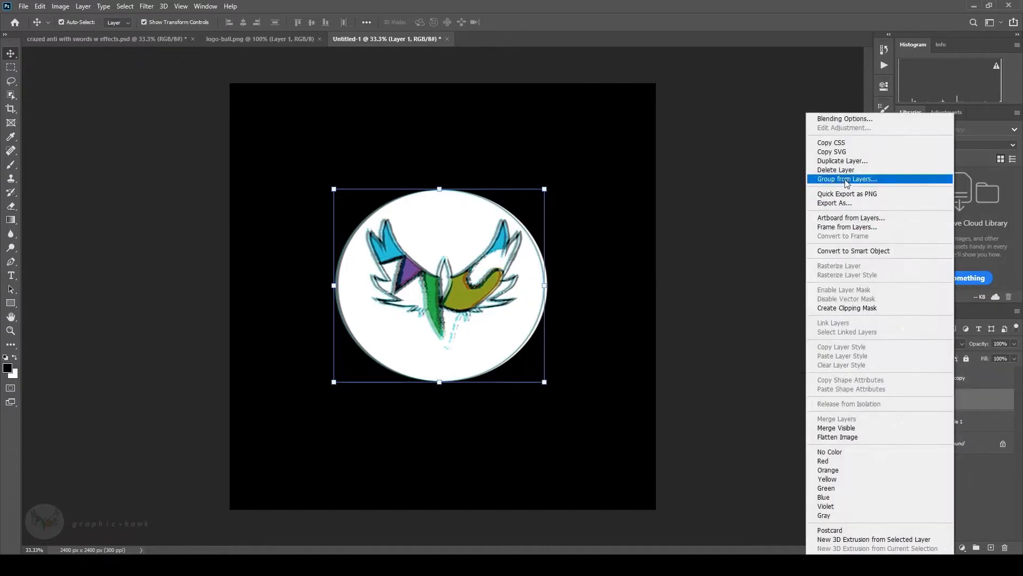
{"action": "left_click", "coordinate": [848, 161]}
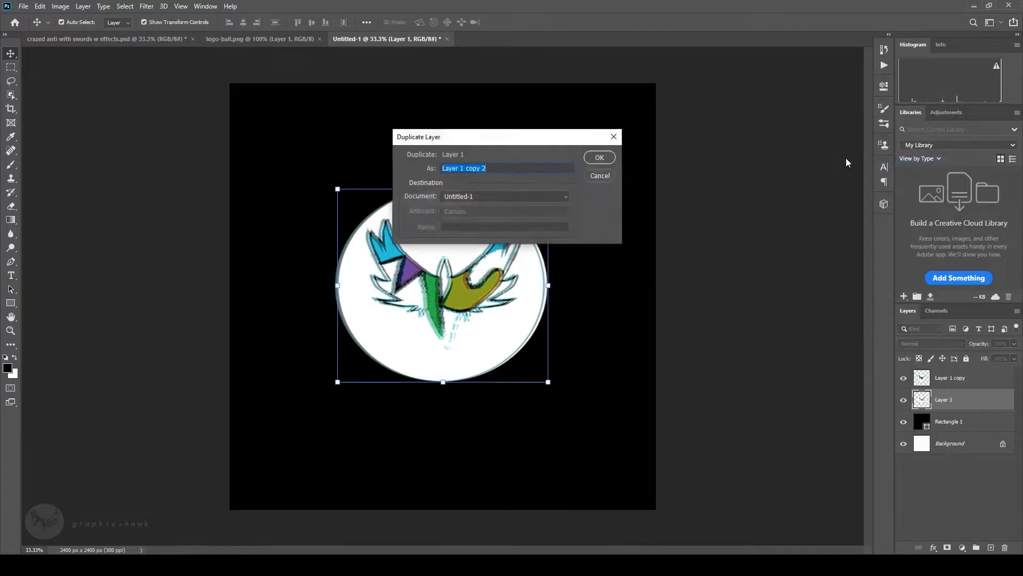
{"action": "left_click", "coordinate": [601, 158]}
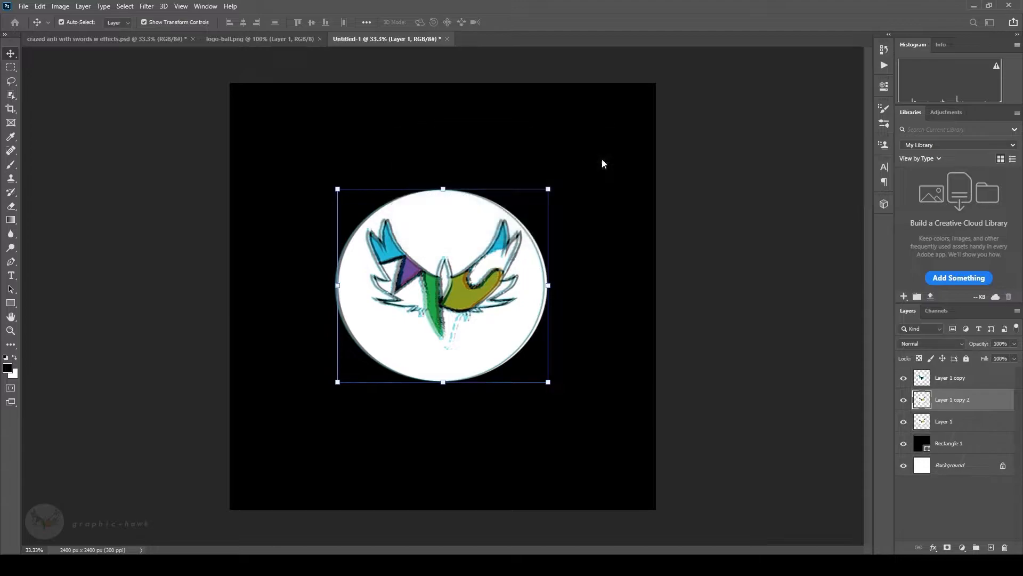
{"action": "left_click_drag", "start_coordinate": [956, 378], "coordinate": [954, 411]}
- Nudge the new logo duplicate 20 px to the right
{"action": "left_click", "coordinate": [962, 383]}
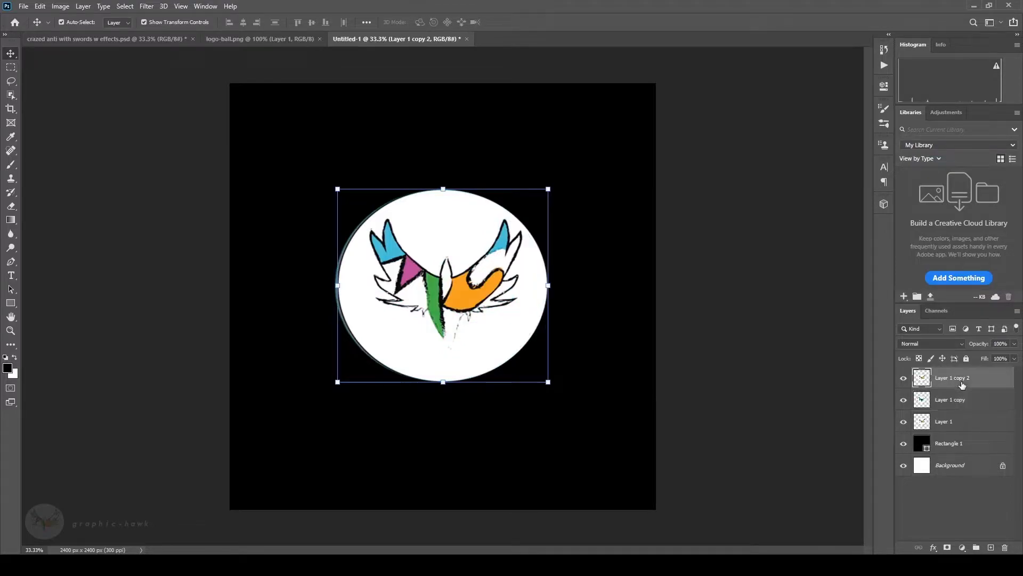
{"action": "key", "text": "shift+Right"}
{"action": "key", "text": "shift+Right"}
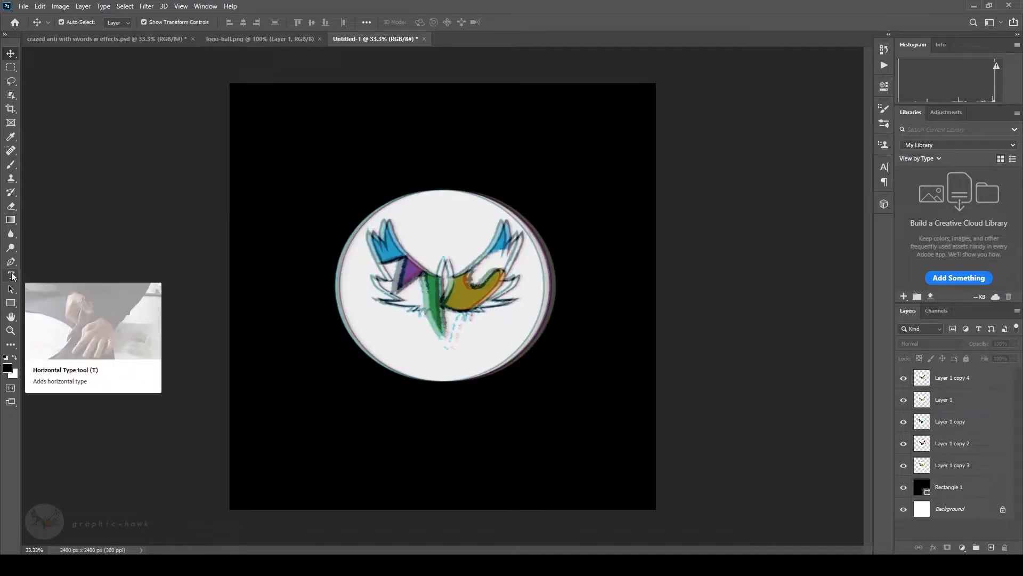
- Add a white text box reading "graphic-hawk" and position it centred below the logo
{"action": "left_click", "coordinate": [12, 275]}
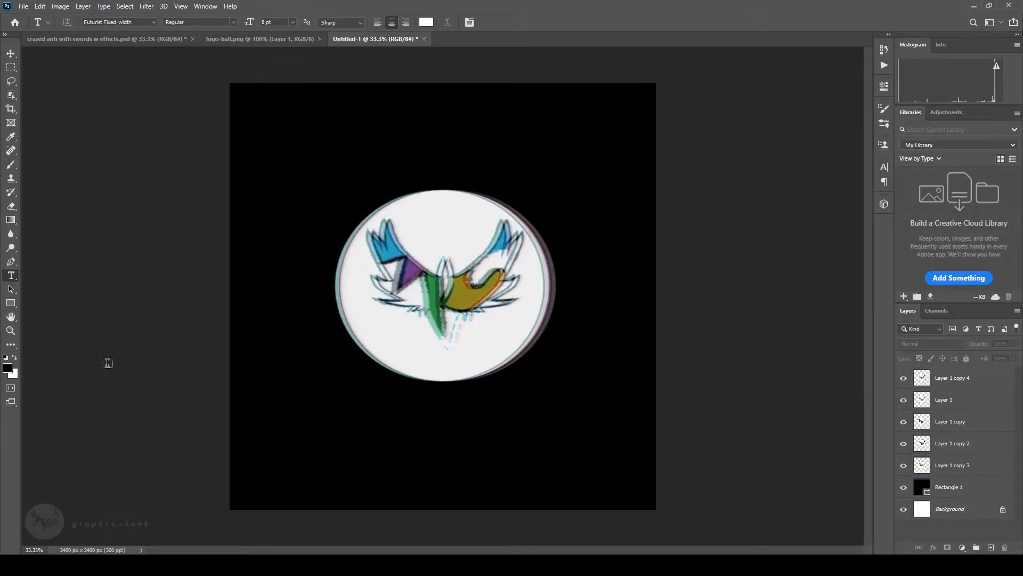
{"action": "left_click_drag", "start_coordinate": [180, 373], "coordinate": [602, 455]}
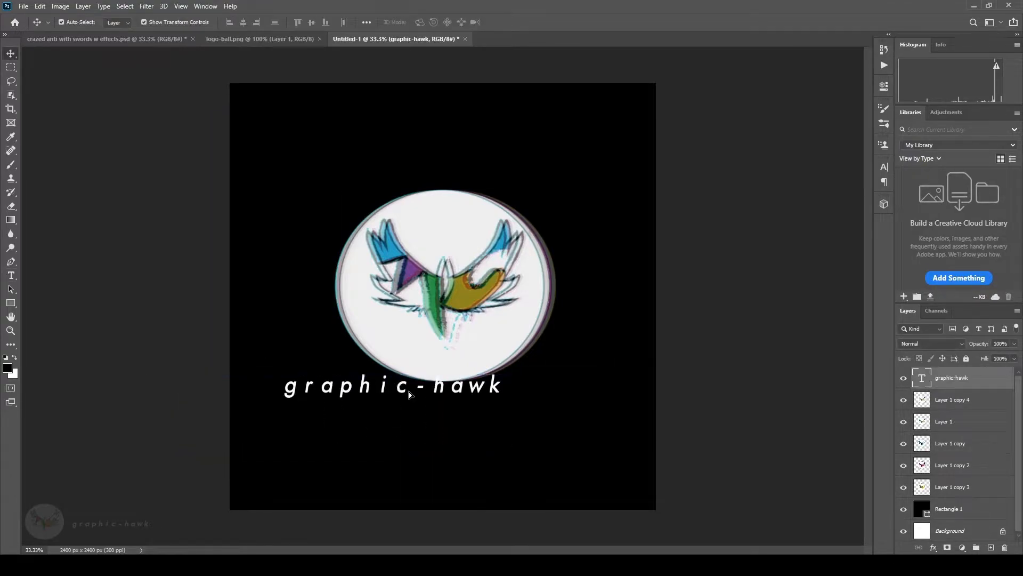
{"action": "left_click_drag", "start_coordinate": [409, 395], "coordinate": [451, 430]}
- Set the "graphic-hawk" text size to 48 pt
{"action": "double_click", "coordinate": [447, 430]}
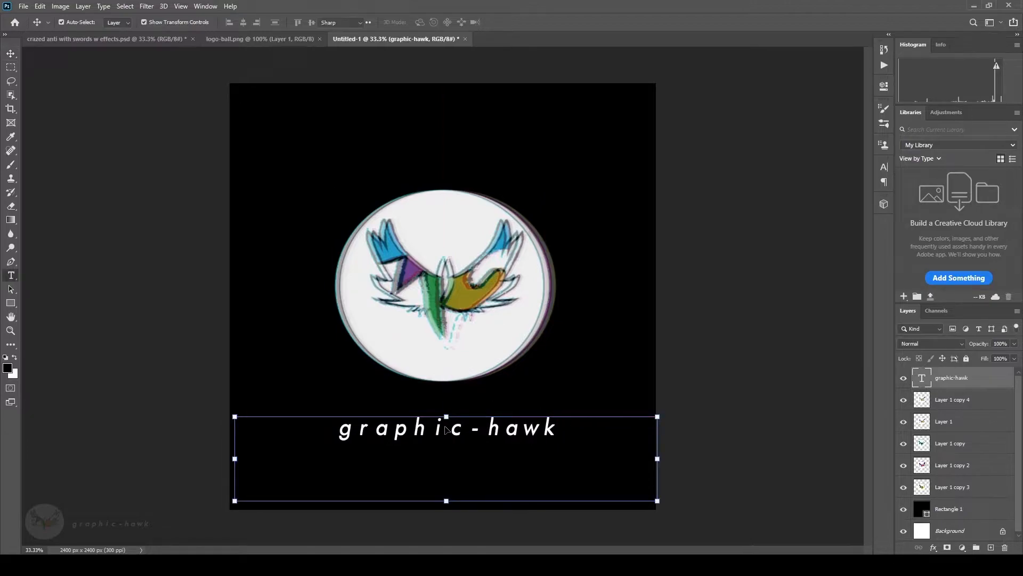
{"action": "left_click", "coordinate": [293, 21]}
{"action": "left_click", "coordinate": [277, 142]}
{"action": "key", "text": "ctrl+Return"}
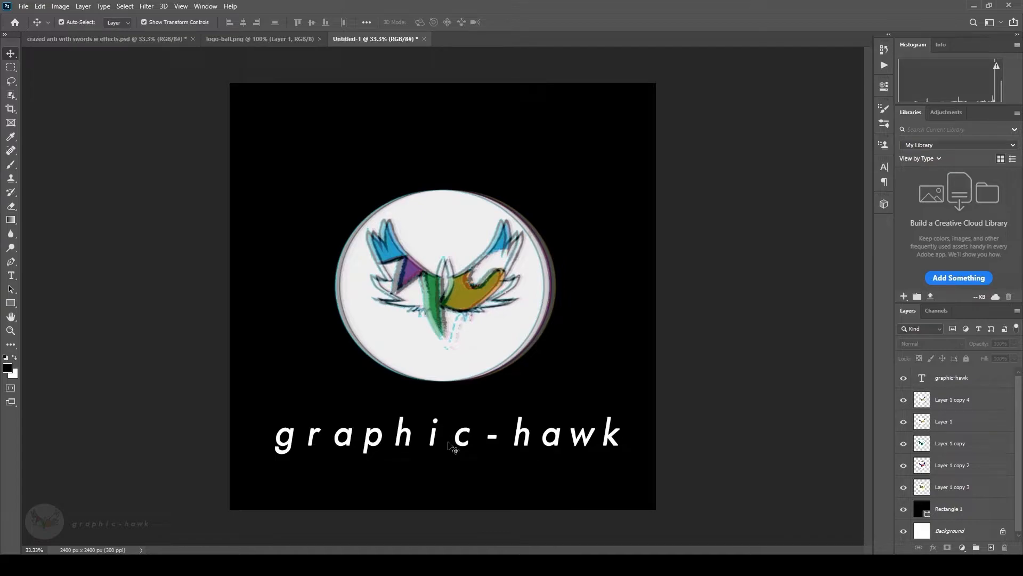
- Set the font of the "graphic-hawk" text to Futurist Fixed-width
{"action": "left_click", "coordinate": [482, 447]}
{"action": "double_click", "coordinate": [478, 439]}
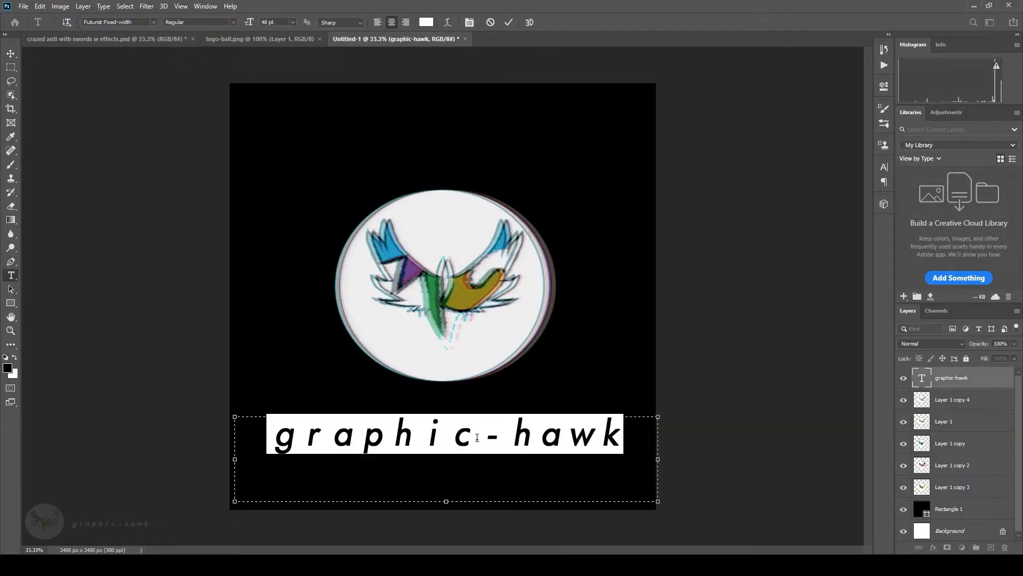
{"action": "left_click", "coordinate": [154, 22]}
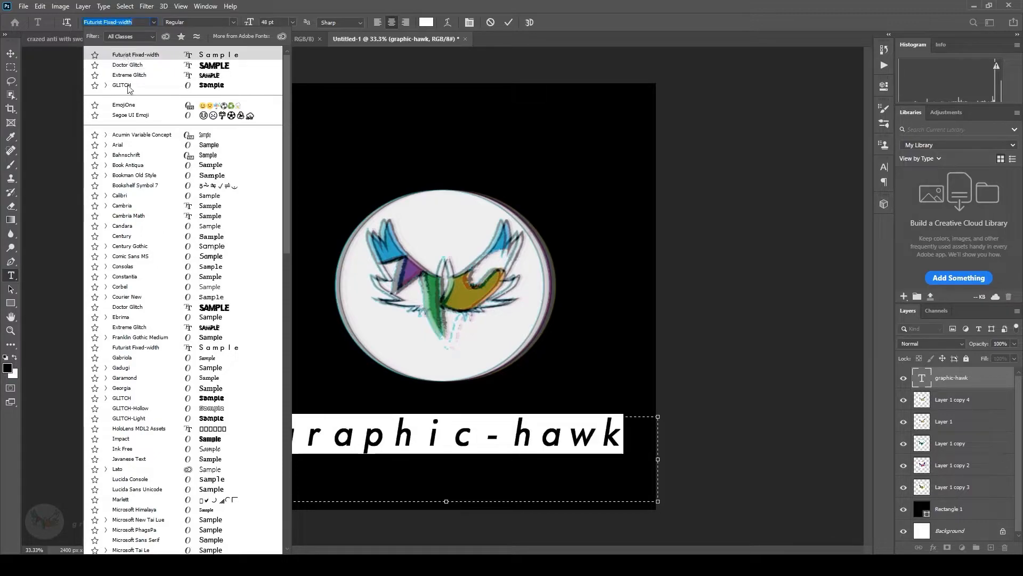
{"action": "left_click", "coordinate": [121, 54]}
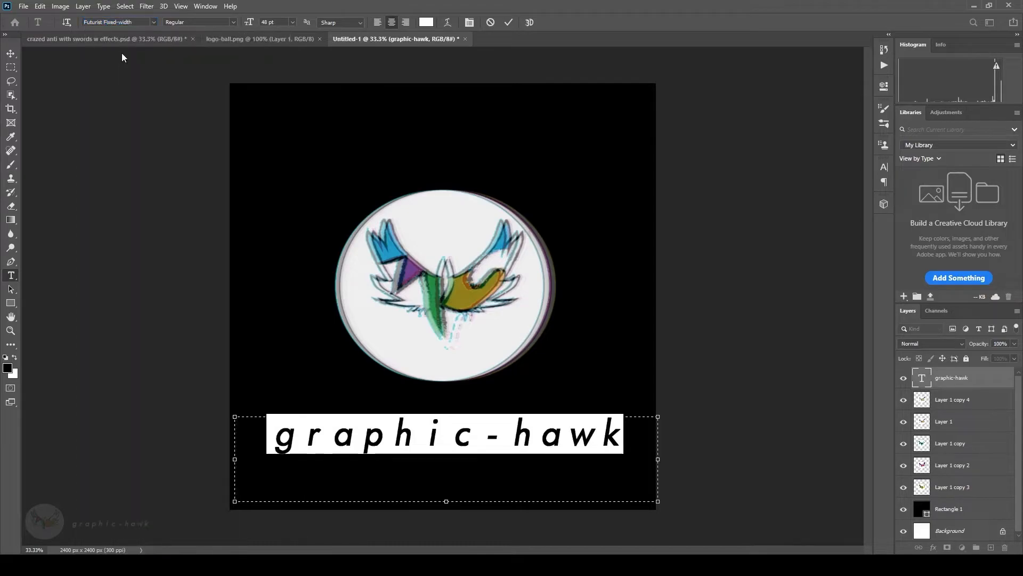
- Add a second text box reading "graphic-hawk" and move it just above the first one, below the logo
{"action": "left_click_drag", "start_coordinate": [262, 196], "coordinate": [638, 295]}
{"action": "type", "text": "graphic-hawk"}
{"action": "left_click", "coordinate": [10, 53]}
{"action": "left_click_drag", "start_coordinate": [393, 201], "coordinate": [386, 387]}
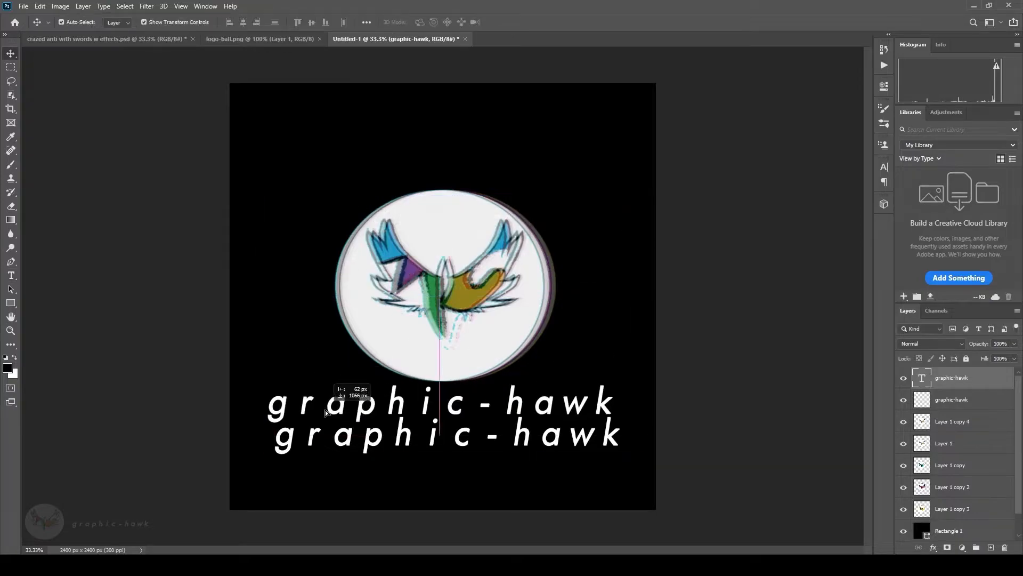
- Change the second "graphic-hawk" text's colour to blue 0548f2
{"action": "double_click", "coordinate": [385, 397]}
{"action": "left_click", "coordinate": [427, 21]}
{"action": "left_click", "coordinate": [515, 178]}
{"action": "left_click", "coordinate": [504, 130]}
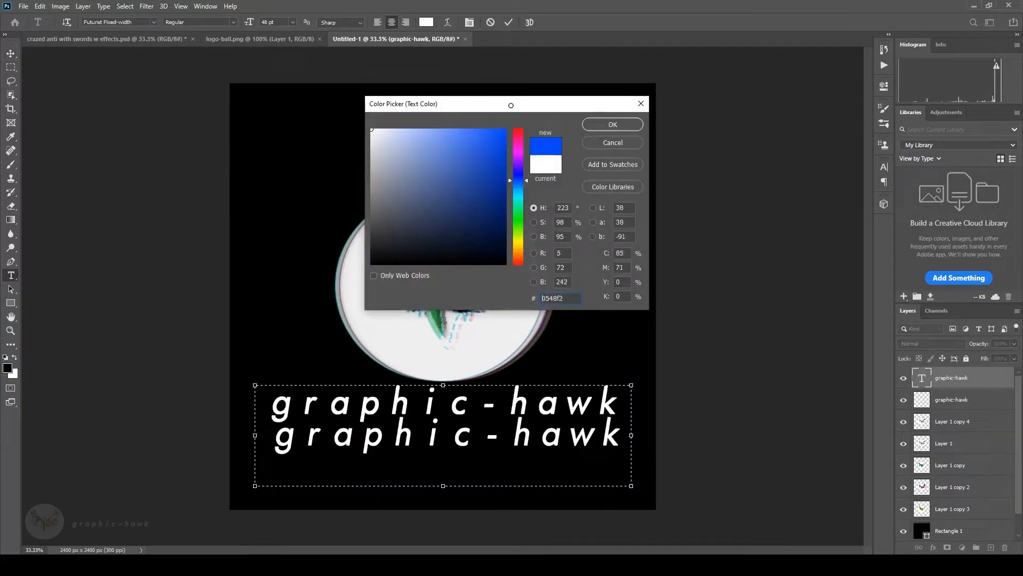
{"action": "key", "text": "Return"}
- Move the blue "graphic-hawk" text down so it exactly overlaps the white text
{"action": "left_click", "coordinate": [11, 54]}
{"action": "left_click_drag", "start_coordinate": [460, 408], "coordinate": [462, 440]}
{"action": "left_click", "coordinate": [157, 403]}
{"action": "double_click", "coordinate": [374, 434]}
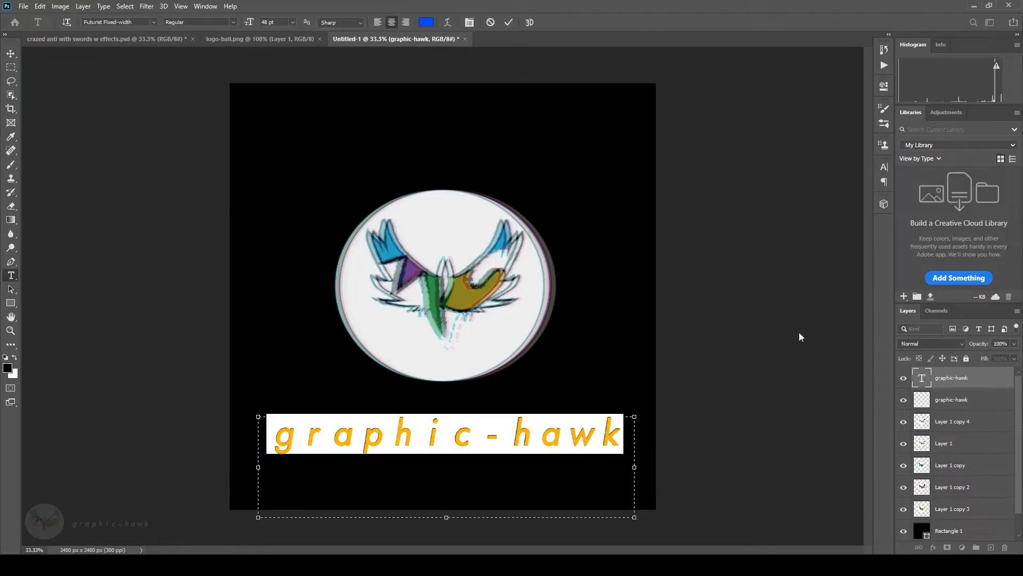
{"action": "left_click", "coordinate": [10, 53]}
- Place the white text layer above the blue one and lower the blue text layer's opacity to 64%
{"action": "left_click_drag", "start_coordinate": [991, 401], "coordinate": [957, 374]}
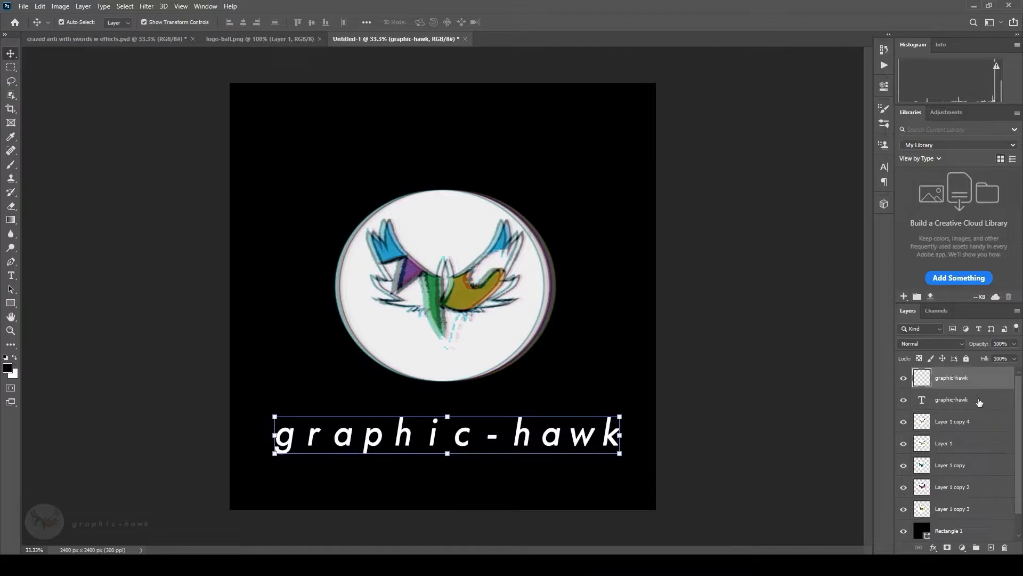
{"action": "left_click", "coordinate": [980, 401]}
{"action": "left_click", "coordinate": [1015, 344]}
{"action": "left_click_drag", "start_coordinate": [997, 358], "coordinate": [992, 356]}
- Duplicate the blue "graphic-hawk" text layer and rasterize the copy
{"action": "left_click", "coordinate": [967, 380]}
{"action": "left_click", "coordinate": [964, 399]}
{"action": "left_click", "coordinate": [955, 375]}
{"action": "left_click", "coordinate": [947, 398]}
{"action": "right_click", "coordinate": [948, 398]}
{"action": "left_click", "coordinate": [840, 121]}
{"action": "left_click", "coordinate": [599, 159]}
{"action": "right_click", "coordinate": [945, 398]}
{"action": "left_click", "coordinate": [834, 243]}
{"action": "left_click", "coordinate": [60, 7]}
{"action": "mouse_move", "coordinate": [92, 36]}
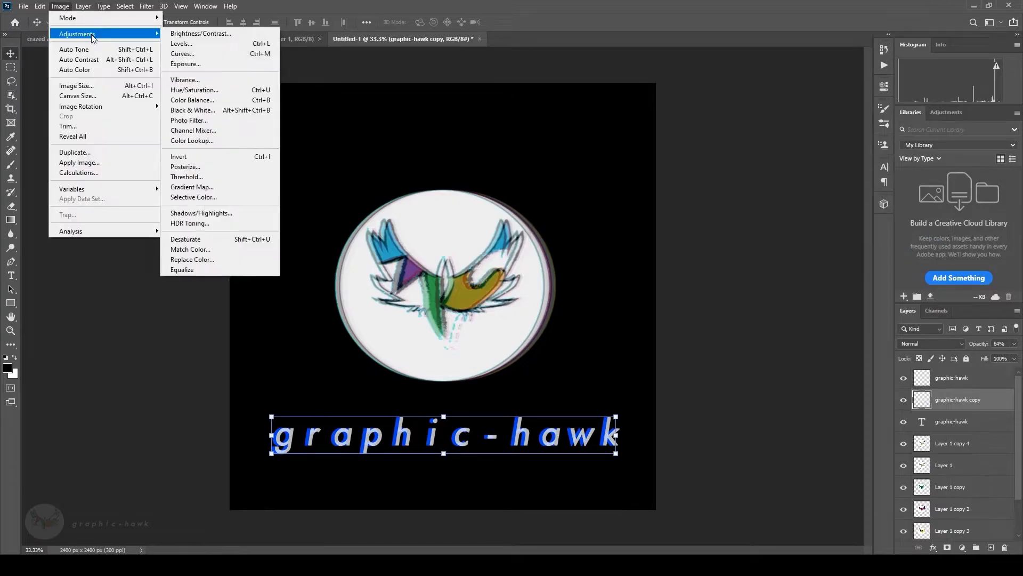
{"action": "left_click", "coordinate": [181, 43]}
{"action": "left_click", "coordinate": [646, 126]}
{"action": "left_click", "coordinate": [634, 137]}
{"action": "left_click_drag", "start_coordinate": [587, 202], "coordinate": [722, 206]}
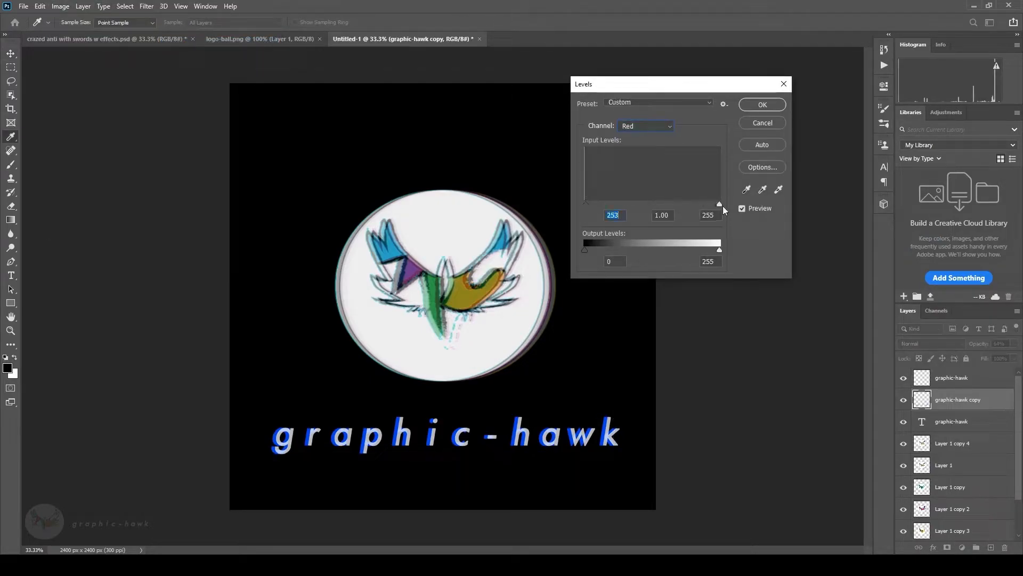
{"action": "left_click", "coordinate": [763, 122]}
{"action": "key", "text": "v"}
{"action": "left_click", "coordinate": [902, 402]}
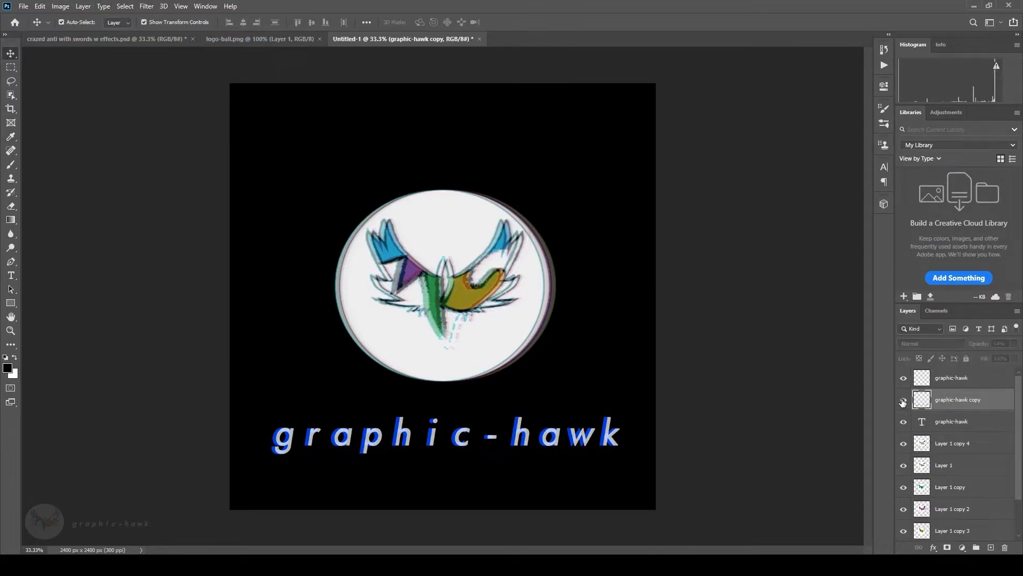
{"action": "left_click", "coordinate": [903, 377]}
{"action": "left_click", "coordinate": [903, 421]}
{"action": "left_click", "coordinate": [73, 7]}
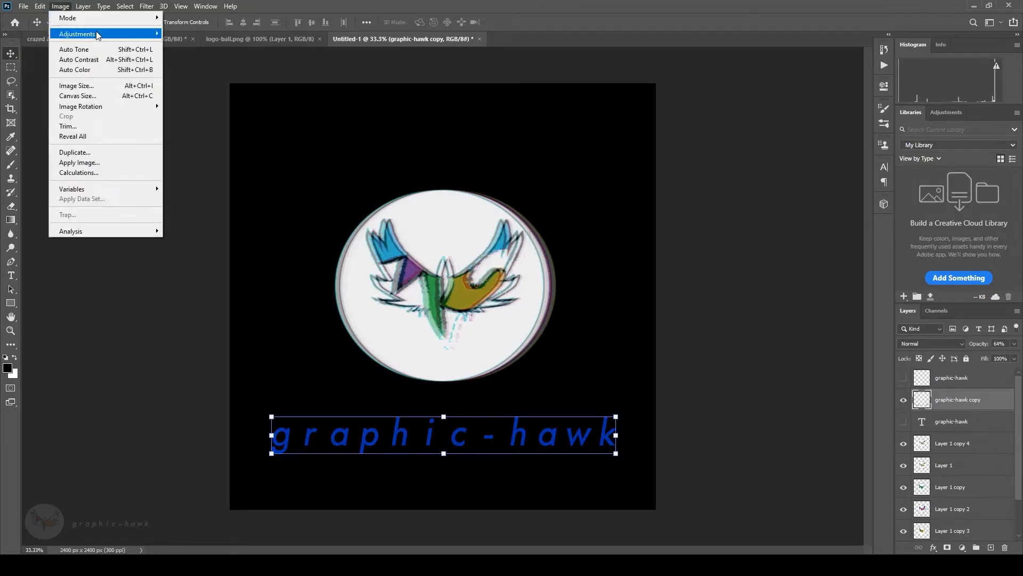
{"action": "left_click", "coordinate": [192, 44]}
{"action": "left_click", "coordinate": [646, 125]}
{"action": "left_click", "coordinate": [639, 152]}
{"action": "left_click", "coordinate": [763, 123]}
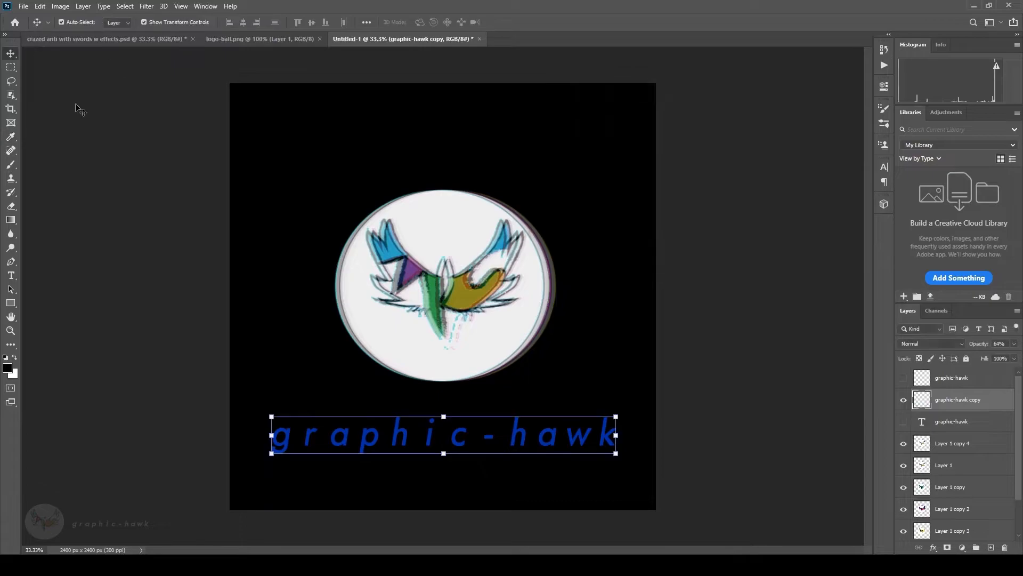
- Delete the rasterized "graphic-hawk copy" layer and make the white and blue "graphic-hawk" layers visible again
{"action": "left_click", "coordinate": [1005, 547]}
{"action": "left_click", "coordinate": [462, 211]}
{"action": "left_click", "coordinate": [903, 399]}
{"action": "left_click", "coordinate": [950, 379]}
{"action": "left_click", "coordinate": [903, 379]}
{"action": "left_click", "coordinate": [903, 378]}
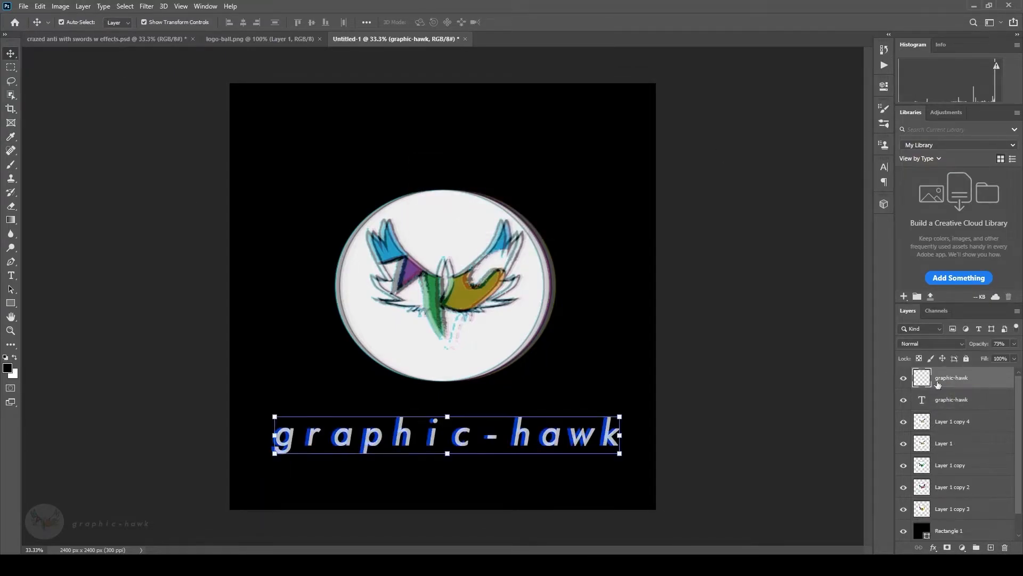
- Duplicate the blue "graphic-hawk" text layer and change the copy's text colour to red
{"action": "left_click", "coordinate": [980, 401]}
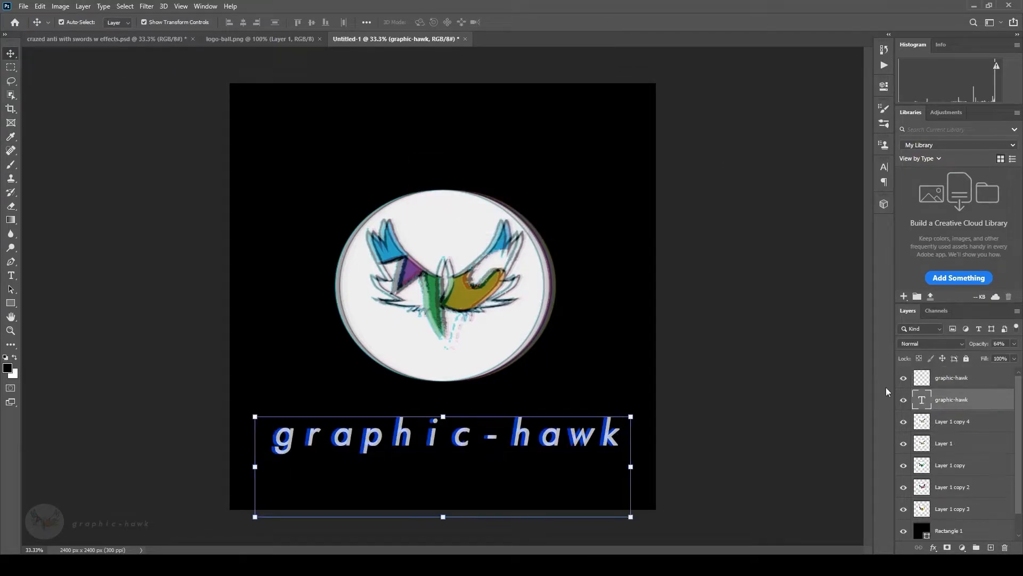
{"action": "right_click", "coordinate": [954, 399]}
{"action": "left_click", "coordinate": [830, 121]}
{"action": "left_click", "coordinate": [602, 164]}
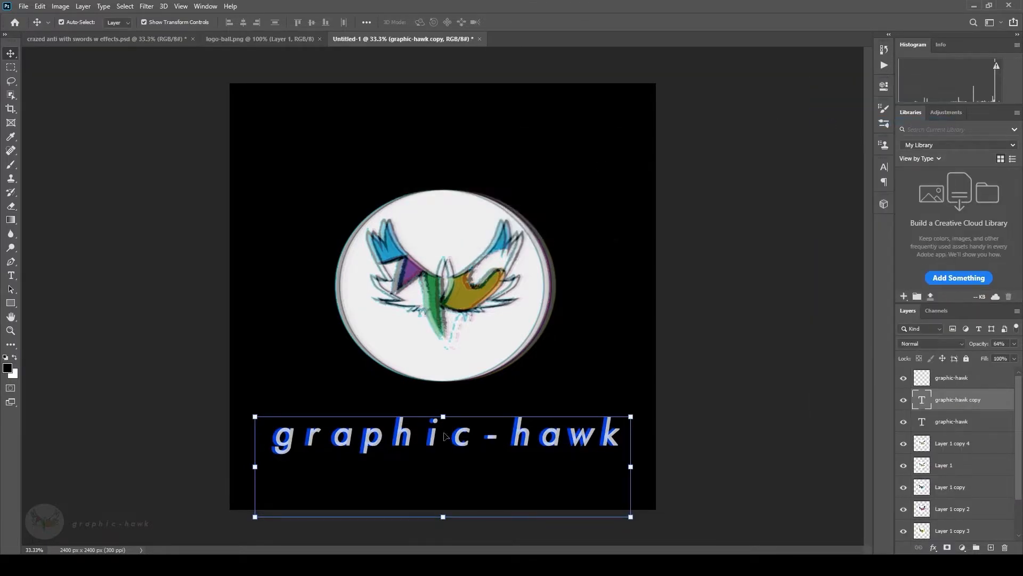
{"action": "double_click", "coordinate": [425, 437]}
{"action": "left_click", "coordinate": [426, 22]}
{"action": "left_click_drag", "start_coordinate": [516, 140], "coordinate": [516, 130]}
{"action": "key", "text": "Return"}
{"action": "left_click", "coordinate": [11, 53]}
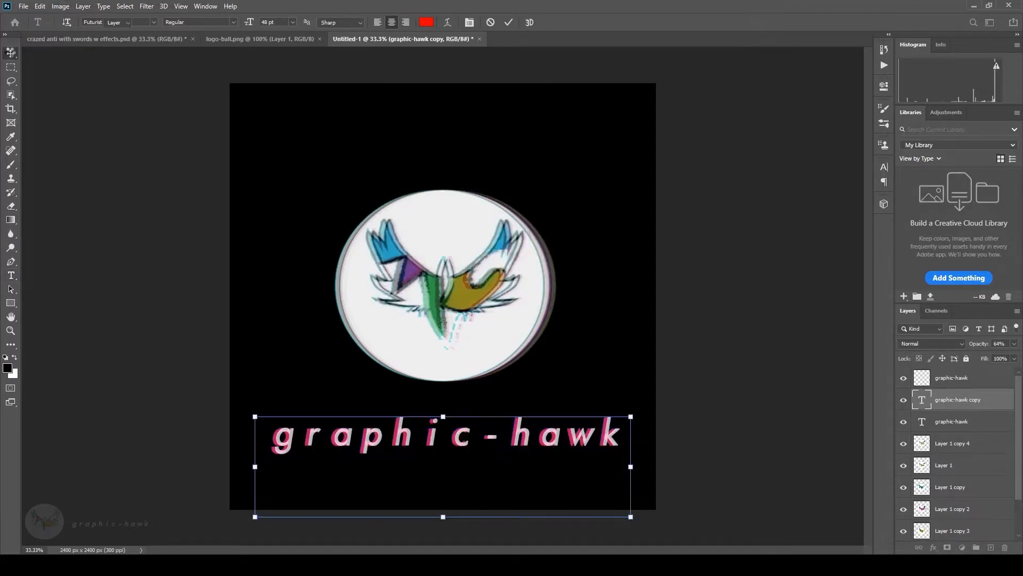
- Duplicate the red "graphic-hawk" text layer and change the new copy's colour to yellow
{"action": "right_click", "coordinate": [959, 399]}
{"action": "left_click", "coordinate": [873, 130]}
{"action": "left_click", "coordinate": [599, 158]}
{"action": "double_click", "coordinate": [396, 433]}
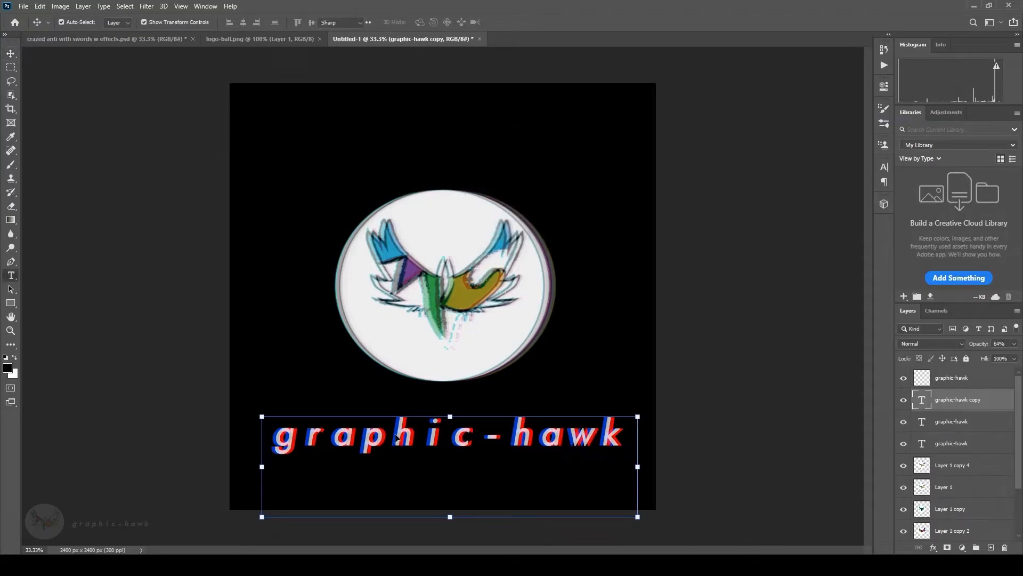
{"action": "left_click", "coordinate": [425, 24]}
{"action": "left_click", "coordinate": [597, 124]}
{"action": "left_click", "coordinate": [11, 53]}
- Shift the yellow "graphic-hawk" copy left so its edge shows beside the white letters
{"action": "key", "text": "shift+Left"}
{"action": "key", "text": "shift+Left"}
{"action": "key", "text": "shift+Left"}
{"action": "key", "text": "shift+Left"}
{"action": "key", "text": "shift+Left"}
{"action": "key", "text": "shift+Left"}
{"action": "key", "text": "shift+Right"}
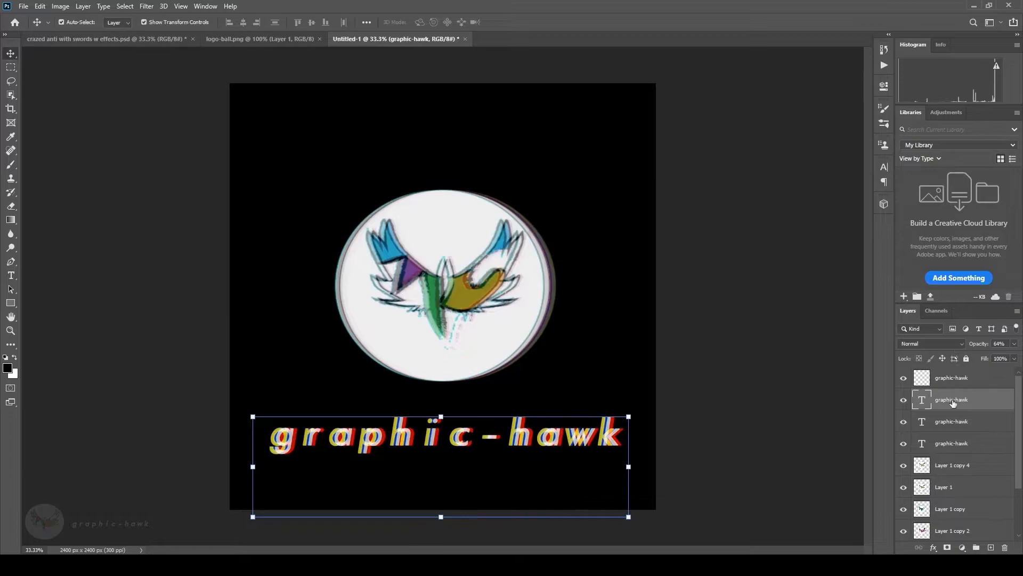
- Place the yellow text layer beneath the other "graphic-hawk" layers and nudge it slightly upward
{"action": "left_click", "coordinate": [962, 448]}
{"action": "key", "text": "shift+Right"}
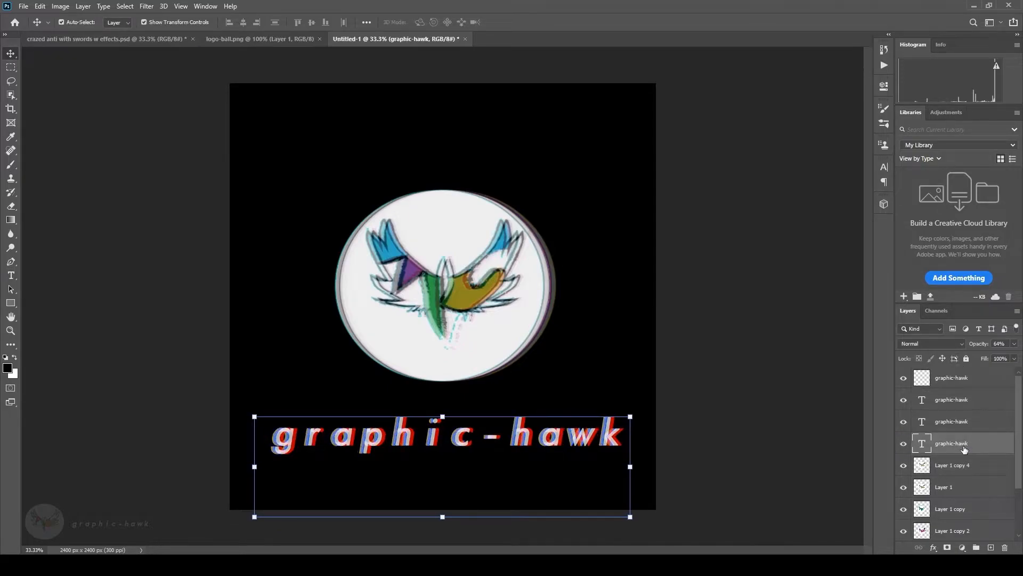
{"action": "key", "text": "shift+Up"}
{"action": "key", "text": "shift+Up"}
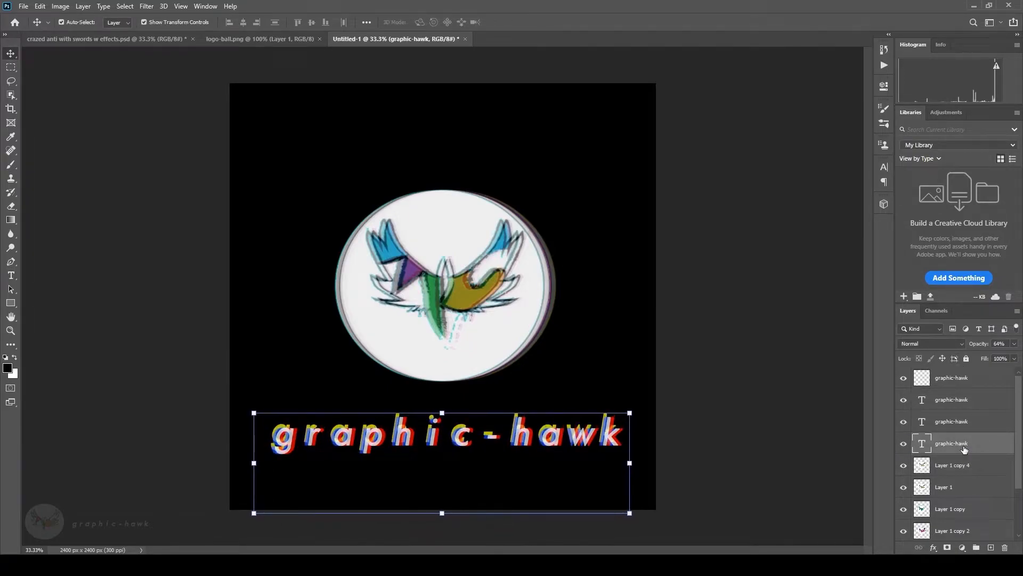
- Lower the opacity of the yellow and blue "graphic-hawk" layers, and of the red one to about 39%
{"action": "left_click_drag", "start_coordinate": [993, 353], "coordinate": [983, 355]}
{"action": "left_click", "coordinate": [762, 337]}
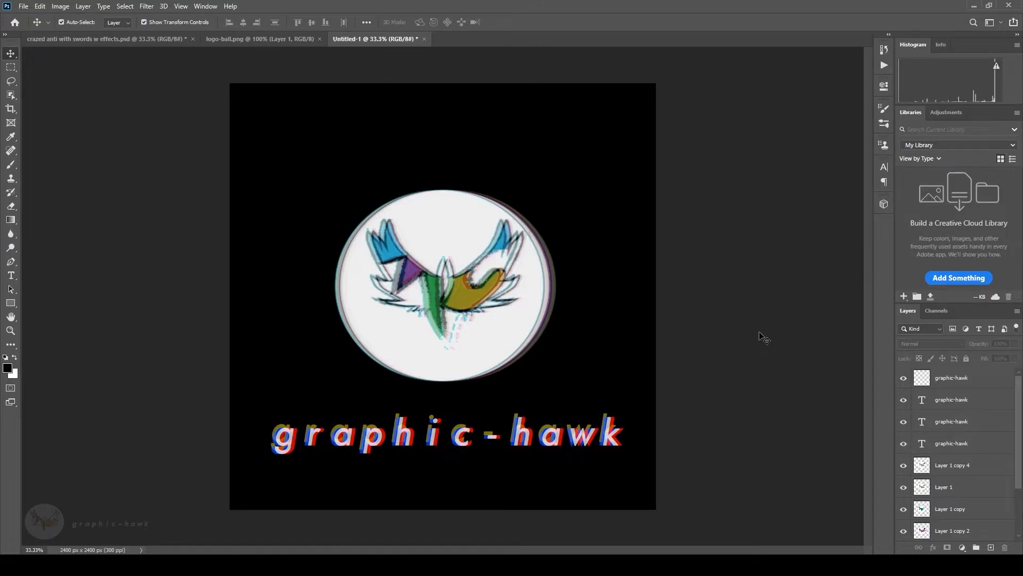
{"action": "left_click", "coordinate": [960, 425]}
{"action": "left_click", "coordinate": [951, 400]}
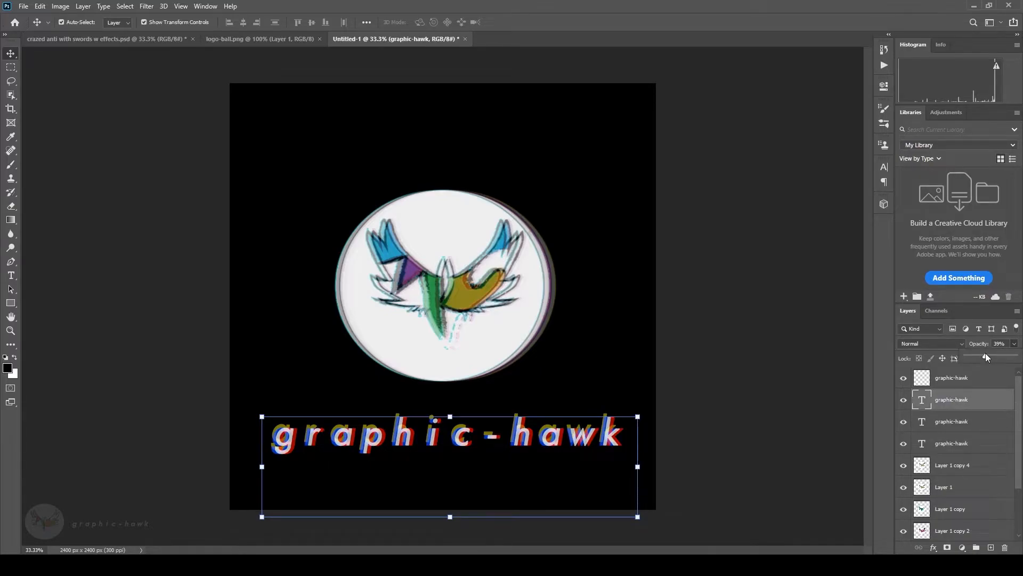
{"action": "left_click", "coordinate": [965, 425]}
{"action": "left_click_drag", "start_coordinate": [986, 355], "coordinate": [974, 356]}
{"action": "left_click", "coordinate": [931, 437]}
{"action": "left_click", "coordinate": [766, 328]}
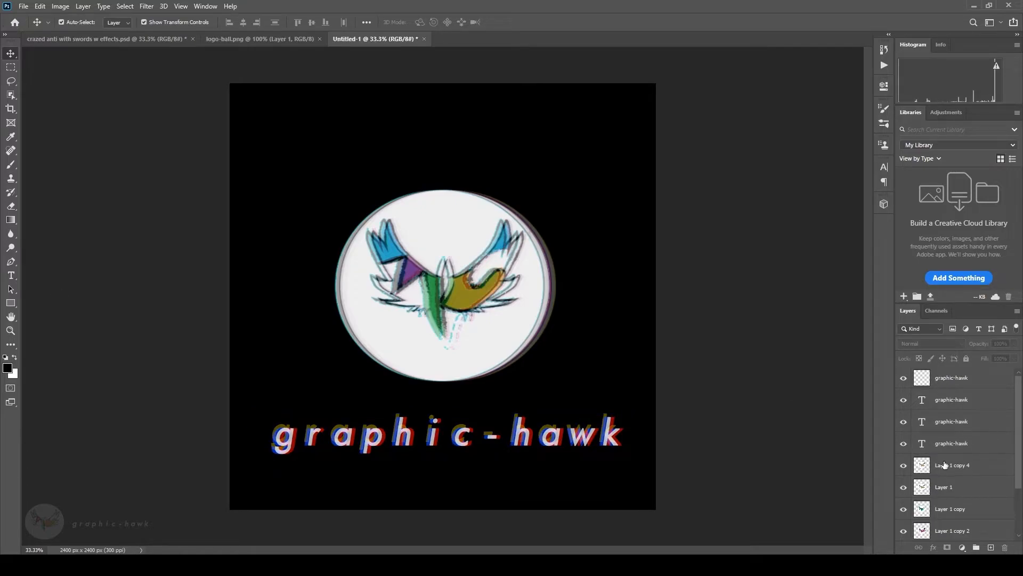
- Check Layer 1 copy 4's effect on the logo, and duplicate the Layer 1 copy 3 logo layer
{"action": "left_click", "coordinate": [904, 467]}
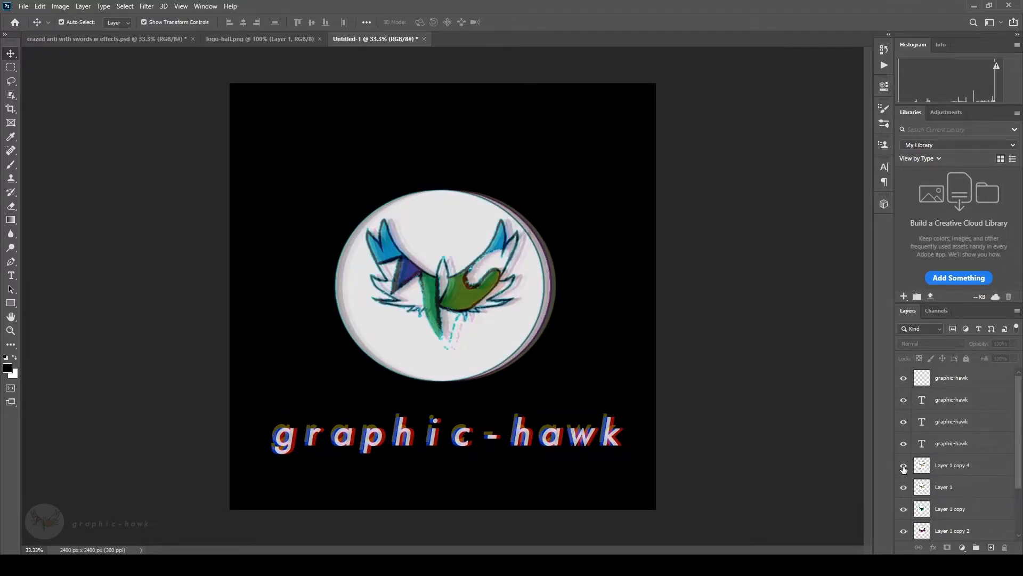
{"action": "left_click", "coordinate": [903, 467]}
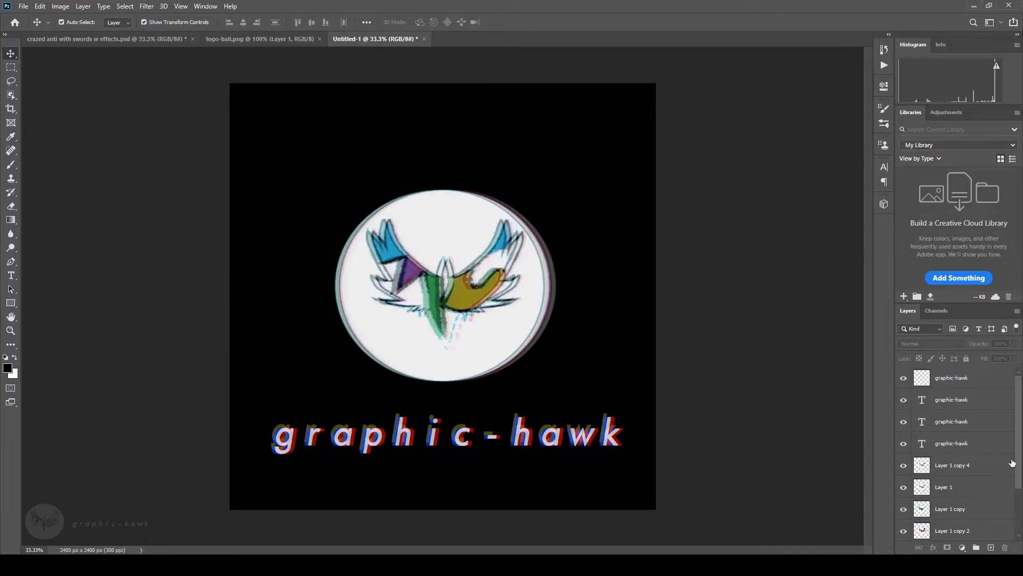
{"action": "left_click_drag", "start_coordinate": [1019, 464], "coordinate": [1013, 526]}
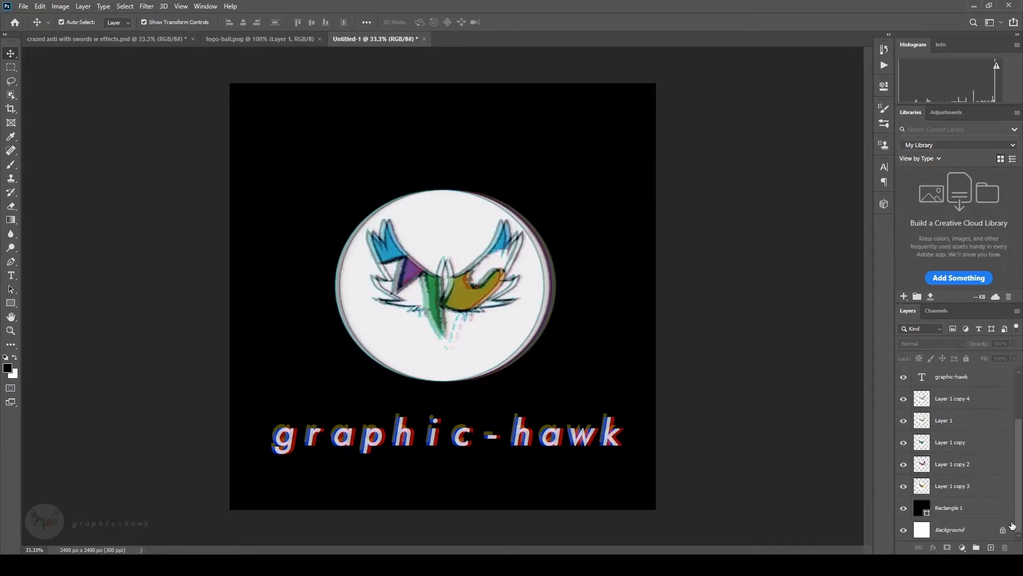
{"action": "left_click", "coordinate": [982, 489]}
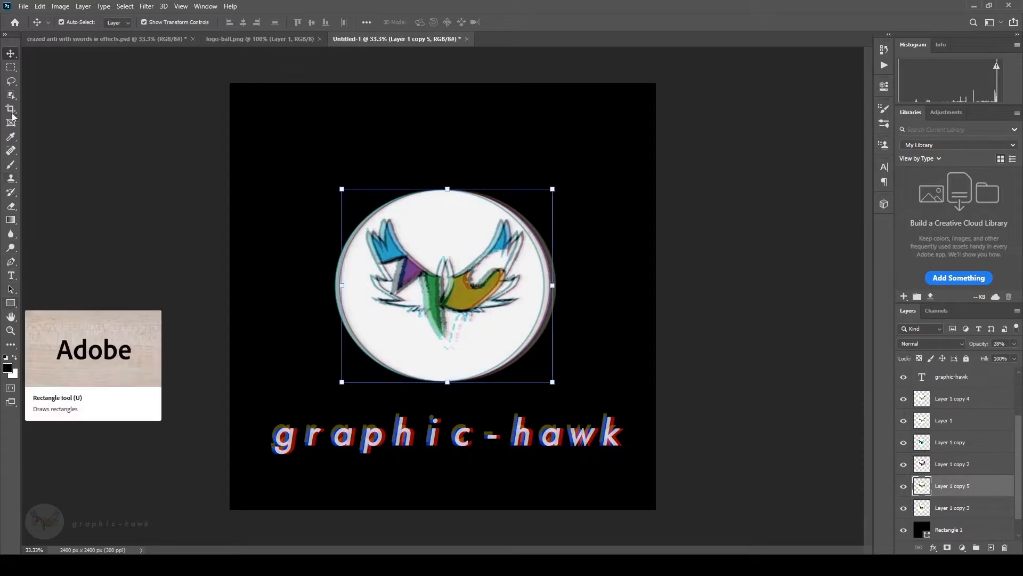
- Select a thin horizontal strip of Layer 1 copy 5 at the logo's left side and move it up, protruding past the circle's left edge
{"action": "left_click", "coordinate": [11, 67]}
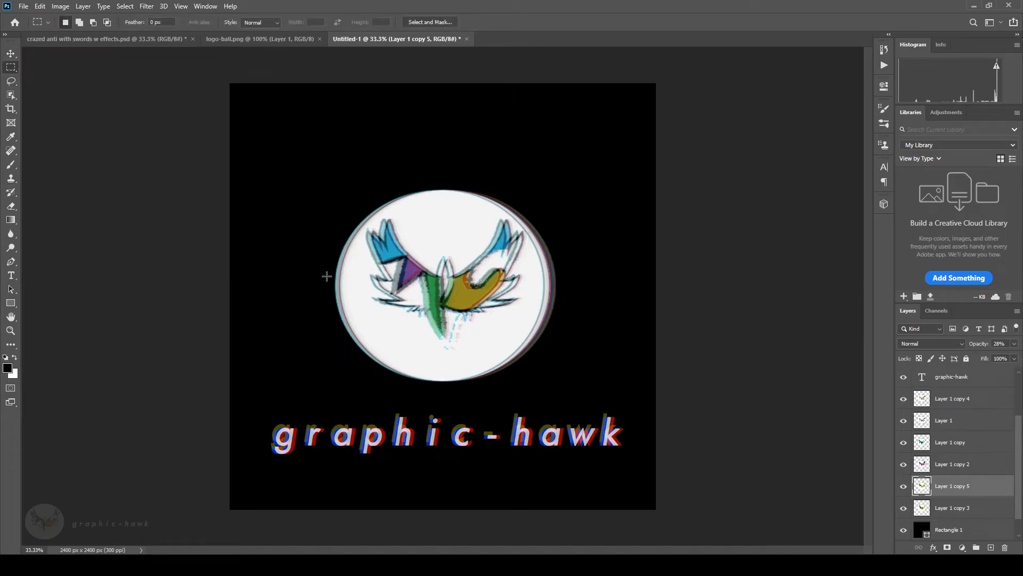
{"action": "left_click_drag", "start_coordinate": [327, 278], "coordinate": [385, 286]}
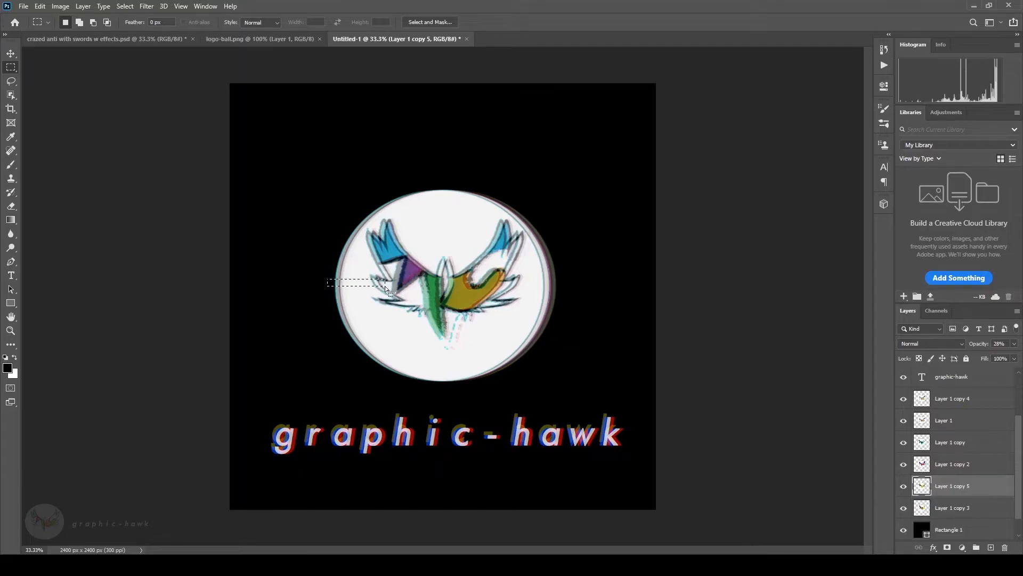
{"action": "left_click", "coordinate": [11, 53]}
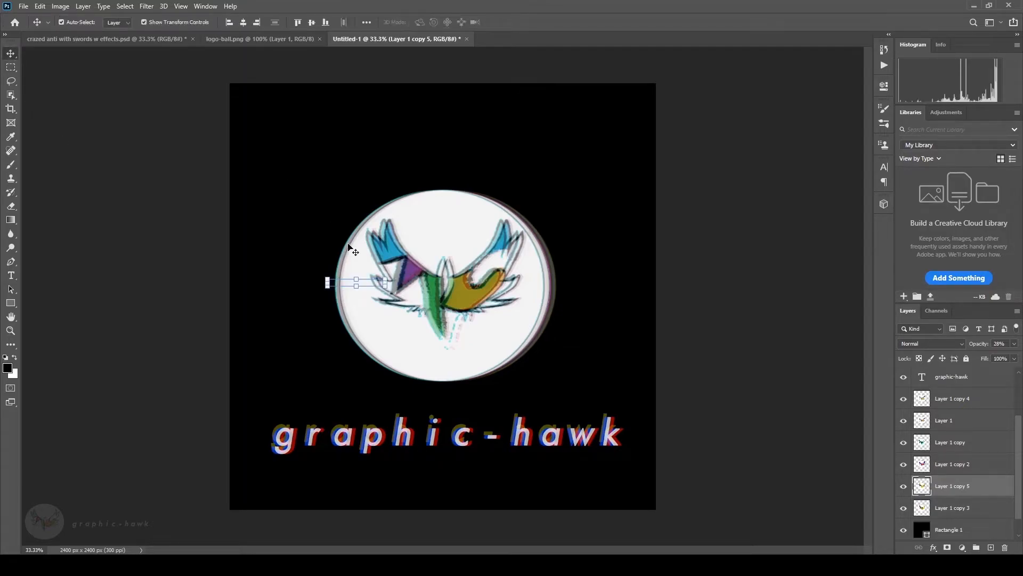
{"action": "left_click_drag", "start_coordinate": [370, 288], "coordinate": [347, 249]}
- Move two more thin strips of the logo copy outside the circle, one at the upper right and one at the lower left
{"action": "key", "text": "m"}
{"action": "left_click_drag", "start_coordinate": [502, 315], "coordinate": [544, 223]}
{"action": "key", "text": "ctrl+t"}
{"action": "key", "text": "Return"}
{"action": "key", "text": "v"}
{"action": "left_click_drag", "start_coordinate": [443, 282], "coordinate": [396, 378]}
- Move another thin strip of the logo copy past the circle's lower right edge, and undo the extra shift of the lower left strip
{"action": "key", "text": "m"}
{"action": "left_click_drag", "start_coordinate": [386, 272], "coordinate": [557, 317]}
{"action": "left_click_drag", "start_coordinate": [374, 377], "coordinate": [366, 362]}
{"action": "key", "text": "ctrl+z"}
{"action": "left_click", "coordinate": [395, 372]}
{"action": "left_click", "coordinate": [11, 67]}
{"action": "left_click_drag", "start_coordinate": [412, 292], "coordinate": [463, 297]}
{"action": "left_click", "coordinate": [16, 53]}
{"action": "left_click", "coordinate": [11, 67]}
{"action": "key", "text": "ctrl+d"}
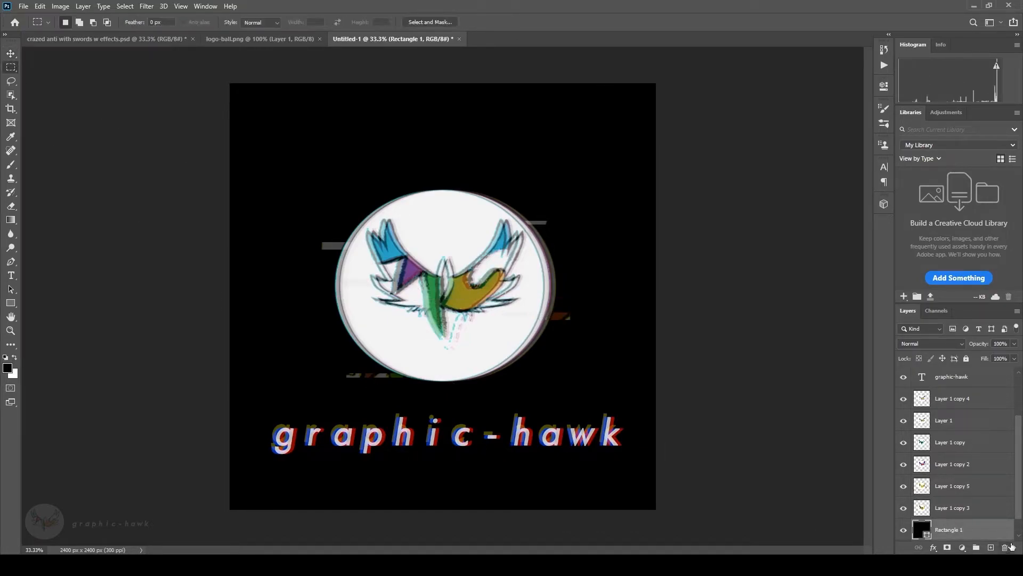
- Select a strip about 303 by 30 px at the middle of Layer 1 copy 5 and move it out past the circle's left edge
{"action": "left_click", "coordinate": [954, 486]}
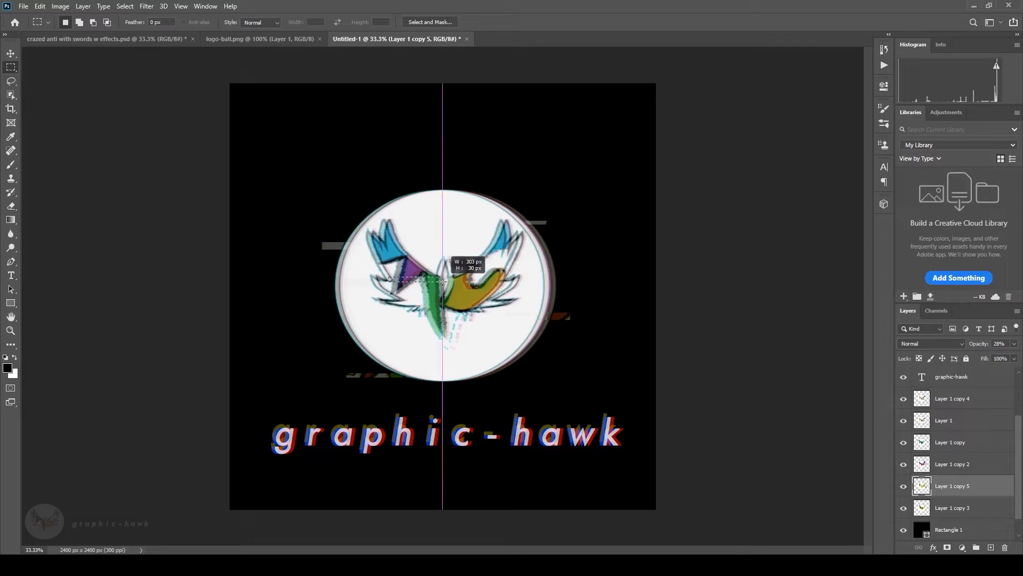
{"action": "key", "text": "v"}
{"action": "left_click", "coordinate": [167, 213]}
{"action": "key", "text": "m"}
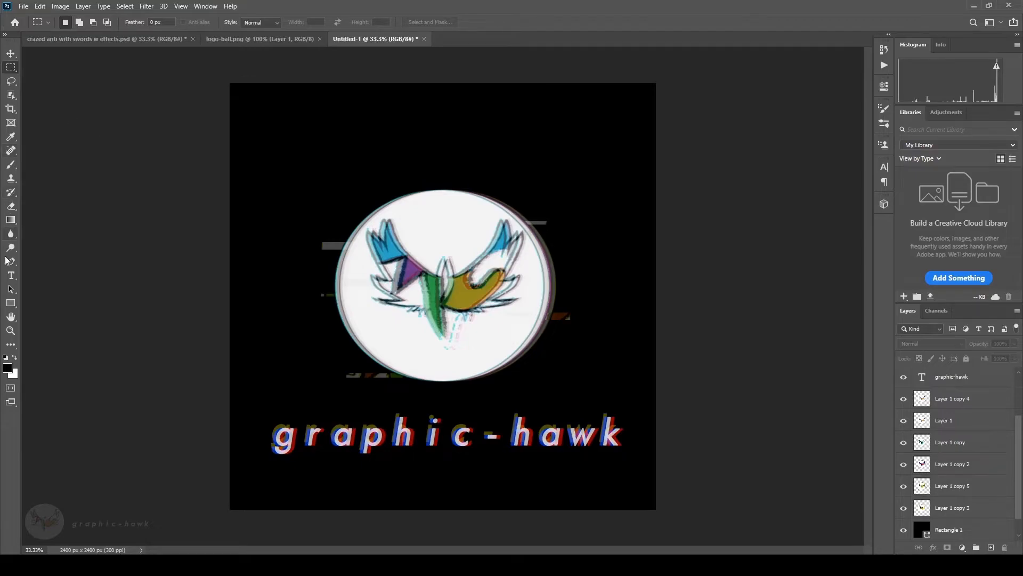
- Draw a thin rectangle about 1590 by 6 px across the lower part of the logo and fill it with green
{"action": "left_click", "coordinate": [11, 303]}
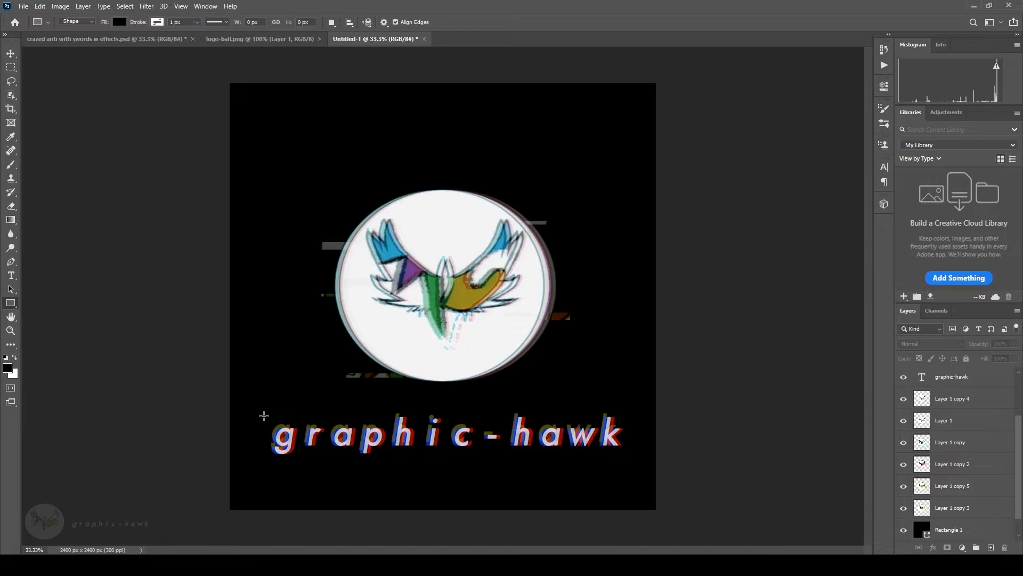
{"action": "left_click_drag", "start_coordinate": [328, 328], "coordinate": [607, 328]}
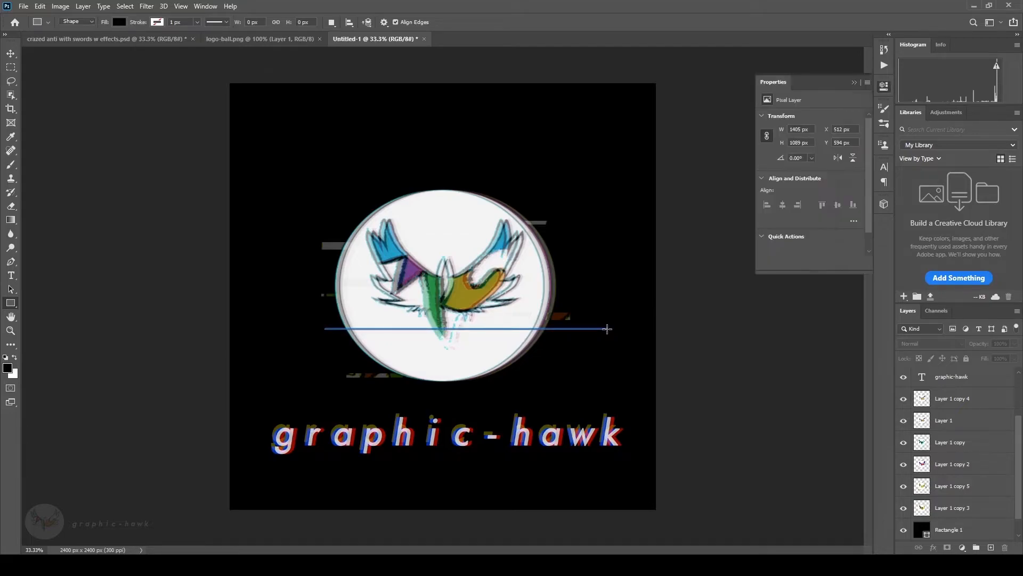
{"action": "left_click", "coordinate": [119, 22]}
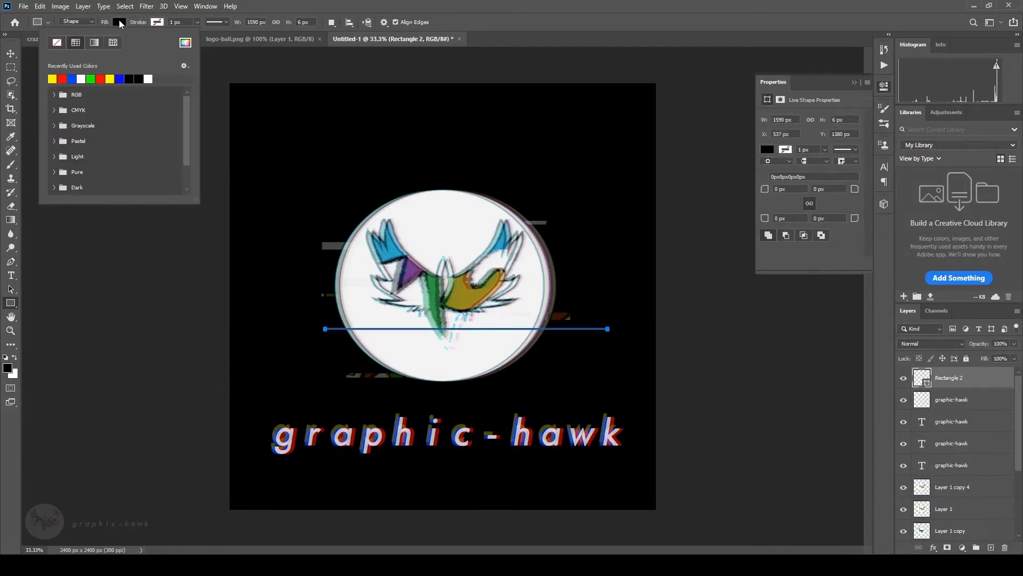
{"action": "left_click", "coordinate": [92, 79]}
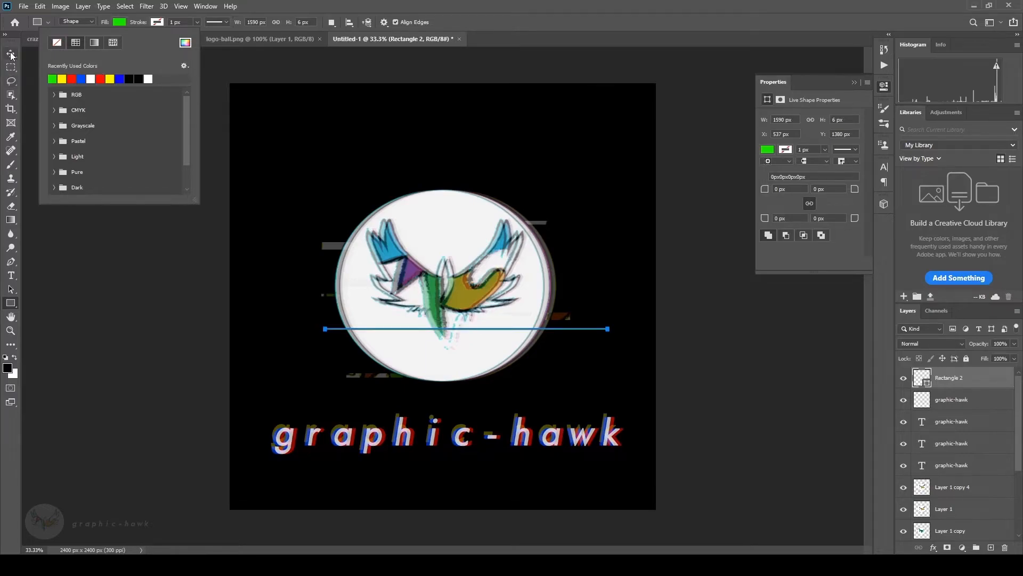
{"action": "key", "text": "Return"}
{"action": "key", "text": "Escape"}
{"action": "key", "text": "v"}
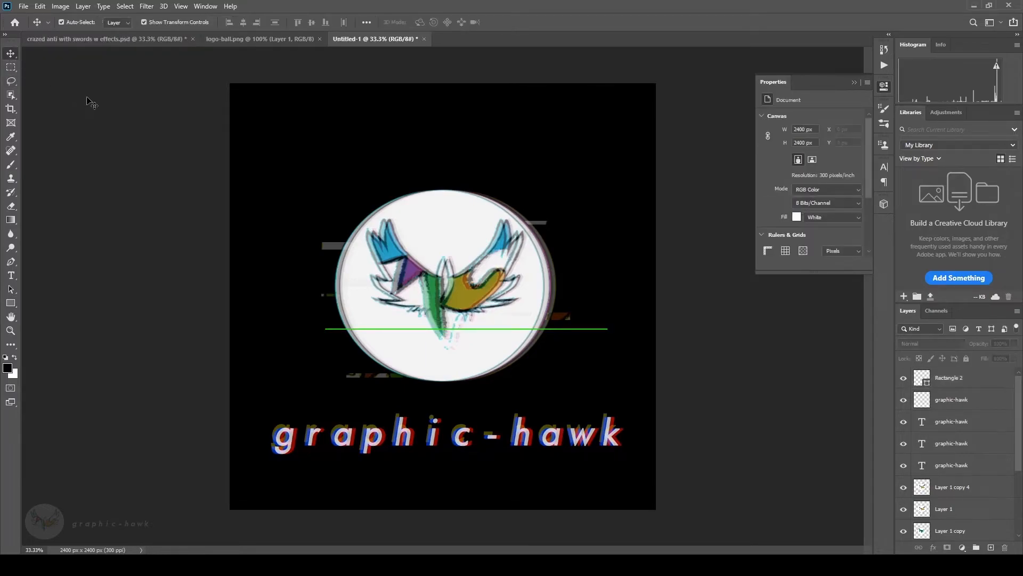
- Draw a thin rectangle about 999 by 6 px from the canvas's left side into the logo's middle and fill it with blue
{"action": "left_click", "coordinate": [10, 302]}
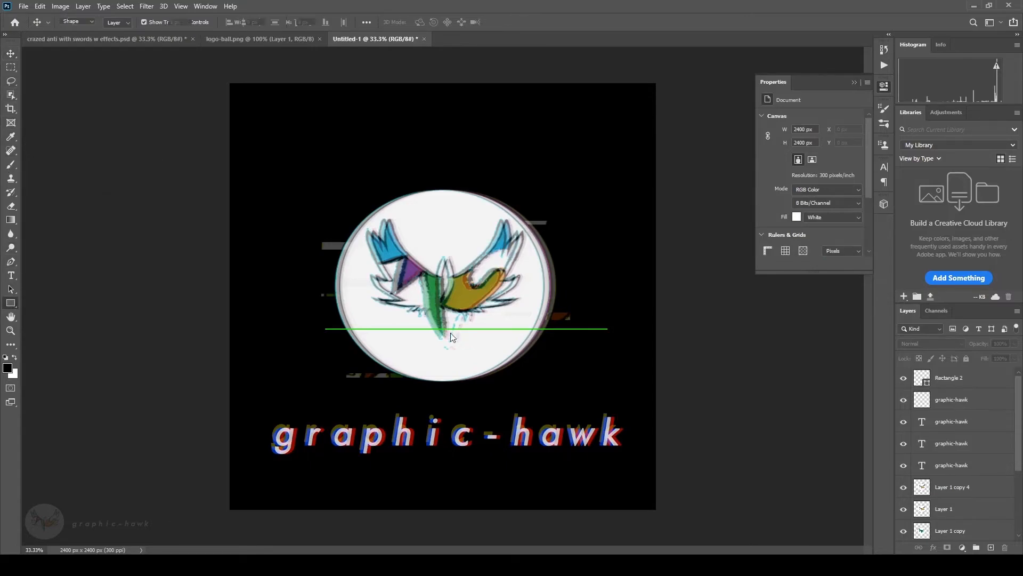
{"action": "mouse_move", "coordinate": [238, 272]}
{"action": "left_mouse_down"}
{"action": "mouse_move", "coordinate": [434, 273]}
{"action": "mouse_move", "coordinate": [415, 273]}
{"action": "left_mouse_up"}
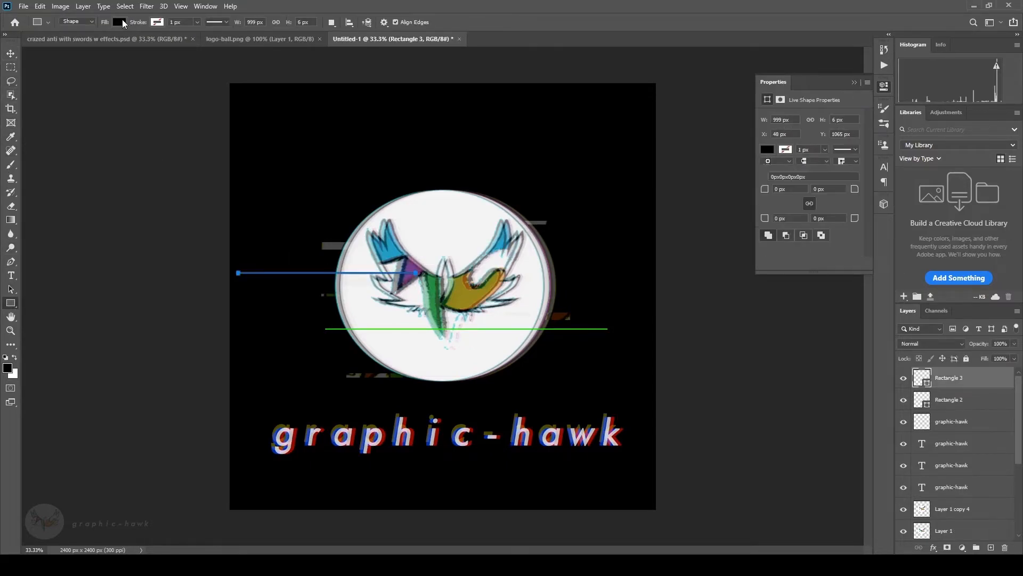
{"action": "left_click", "coordinate": [119, 22]}
{"action": "left_click", "coordinate": [120, 79]}
{"action": "left_click", "coordinate": [11, 53]}
{"action": "left_click", "coordinate": [64, 134]}
- Draw a rectangle about 1824 by 12 px from the logo's upper part past the canvas's right edge and fill it with red
{"action": "left_click", "coordinate": [11, 302]}
{"action": "left_click_drag", "start_coordinate": [421, 211], "coordinate": [746, 212]}
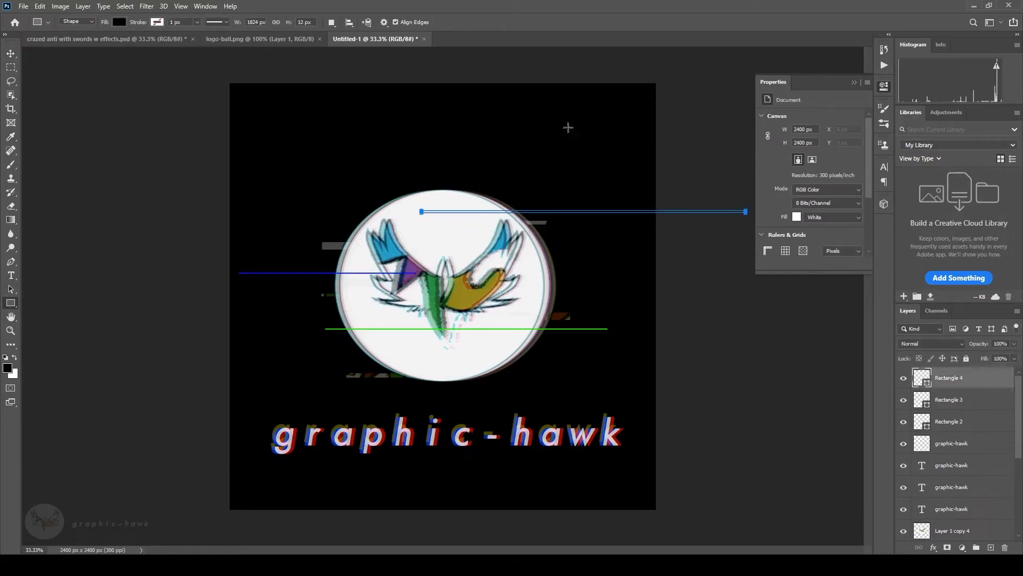
{"action": "left_click", "coordinate": [119, 22]}
{"action": "left_click", "coordinate": [81, 79]}
{"action": "left_click", "coordinate": [11, 53]}
{"action": "left_click", "coordinate": [714, 258]}
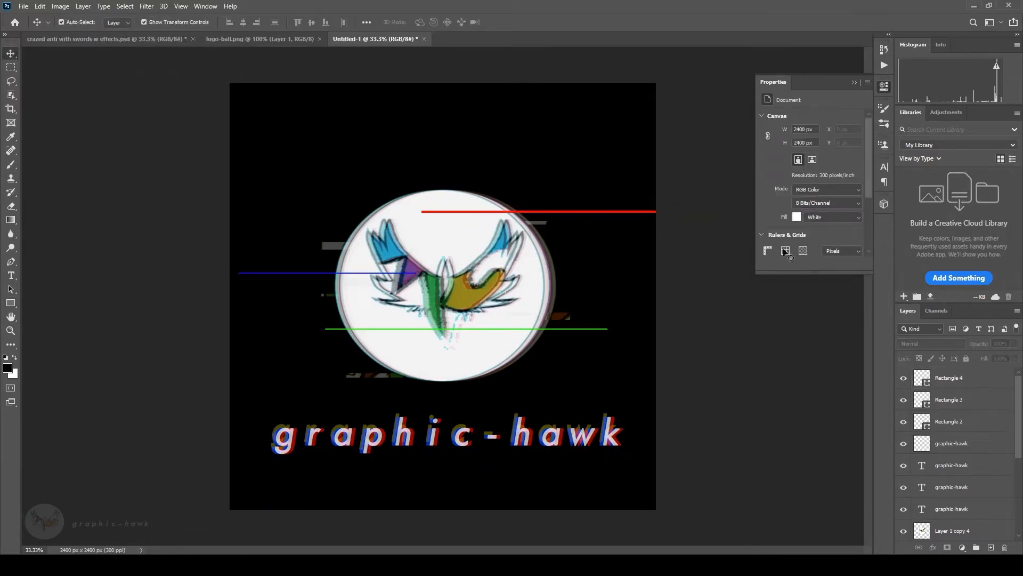
- Move the three coloured line layers, Rectangle 2, 3 and 4, below all logo copies and directly above Rectangle 1
{"action": "left_click", "coordinate": [966, 384]}
{"action": "left_click", "coordinate": [967, 422], "text": "shift"}
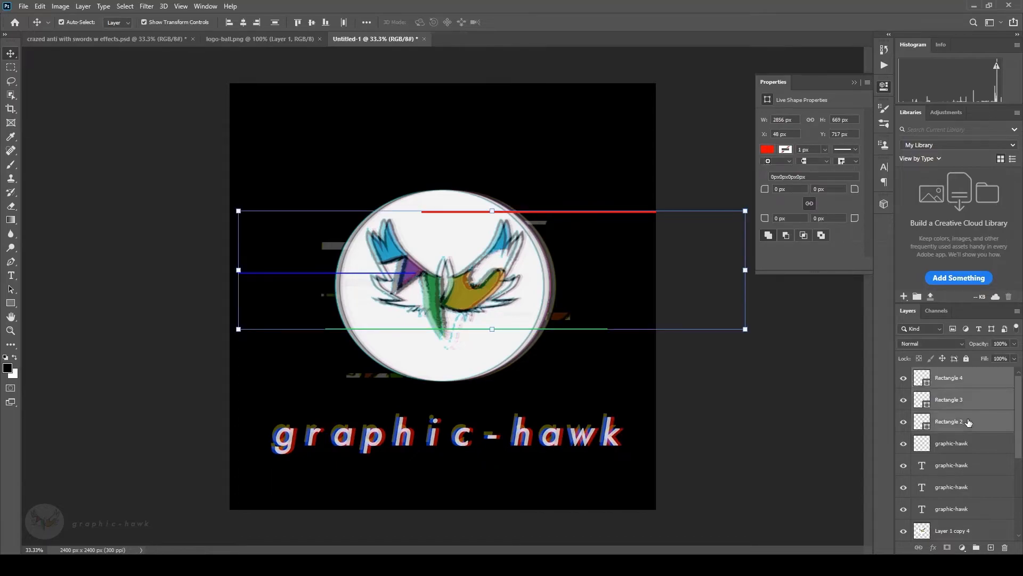
{"action": "left_click_drag", "start_coordinate": [1013, 421], "coordinate": [985, 516]}
{"action": "left_click", "coordinate": [779, 427]}
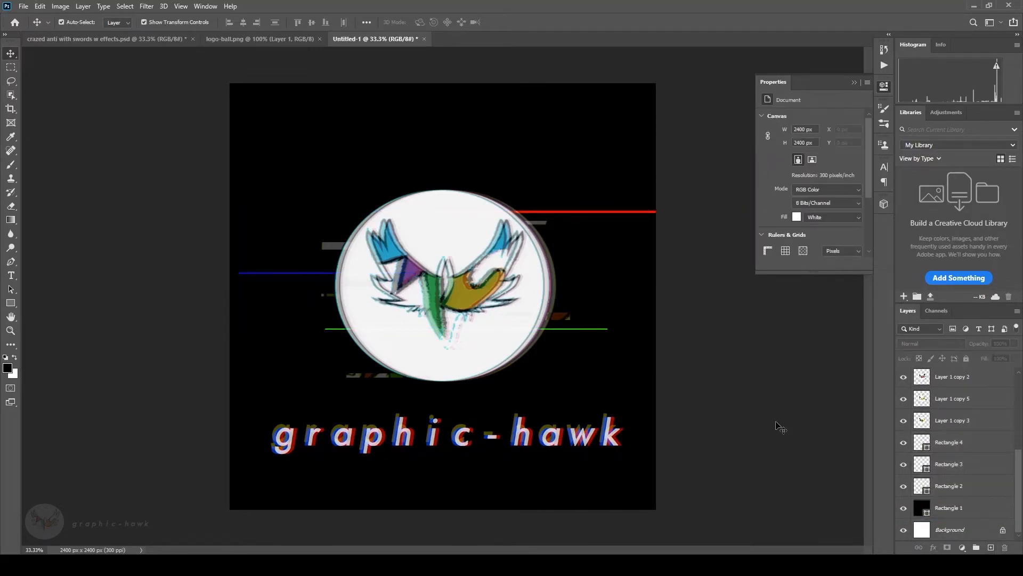
{"action": "left_click_drag", "start_coordinate": [1020, 479], "coordinate": [1022, 400]}
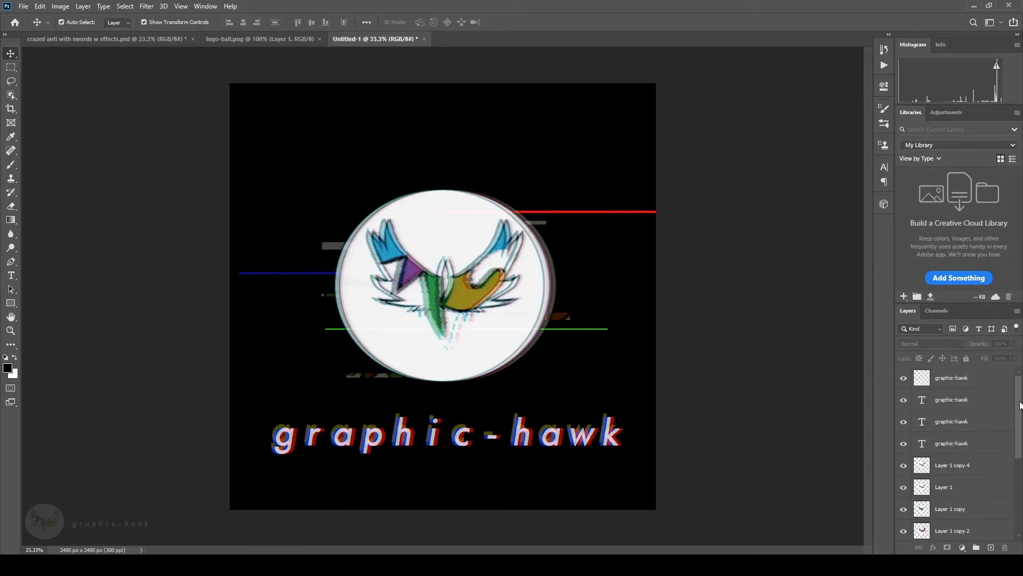
- Try the Wind filter on the merged logo layer, comparing Stagger and Blast before choosing the Wind method from the left
{"action": "left_click", "coordinate": [148, 10]}
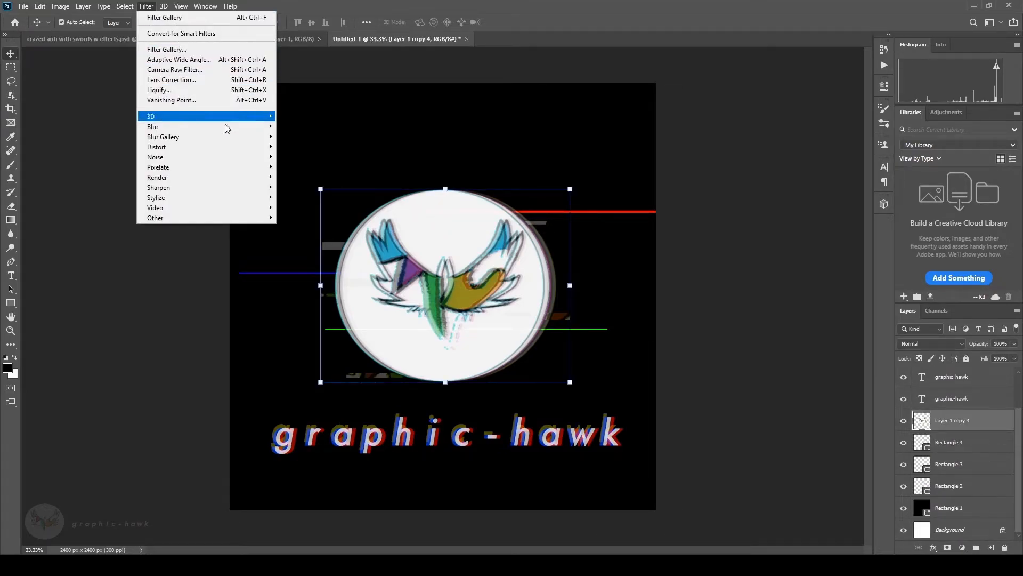
{"action": "mouse_move", "coordinate": [258, 178]}
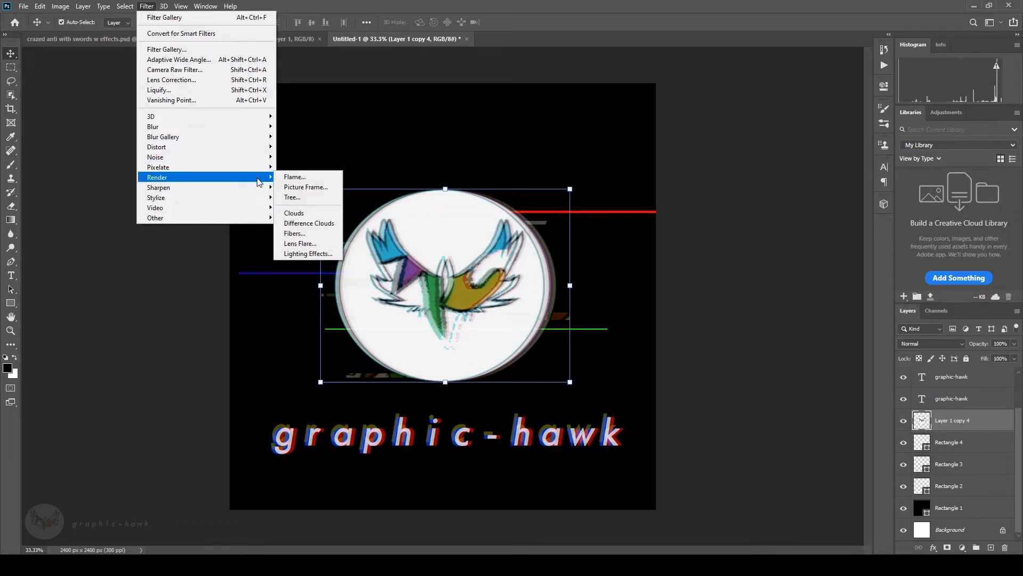
{"action": "mouse_move", "coordinate": [261, 198]}
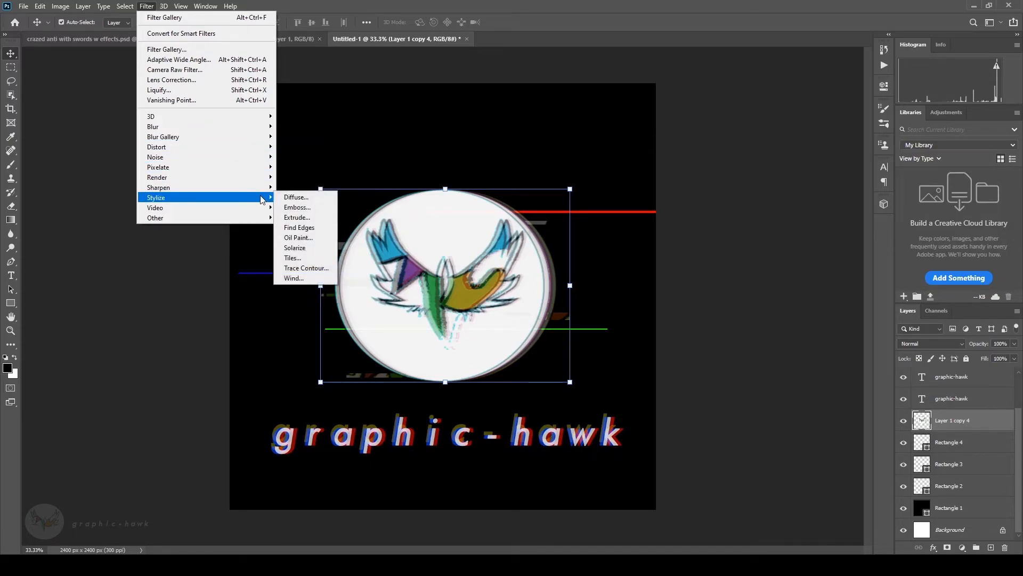
{"action": "left_click", "coordinate": [312, 279]}
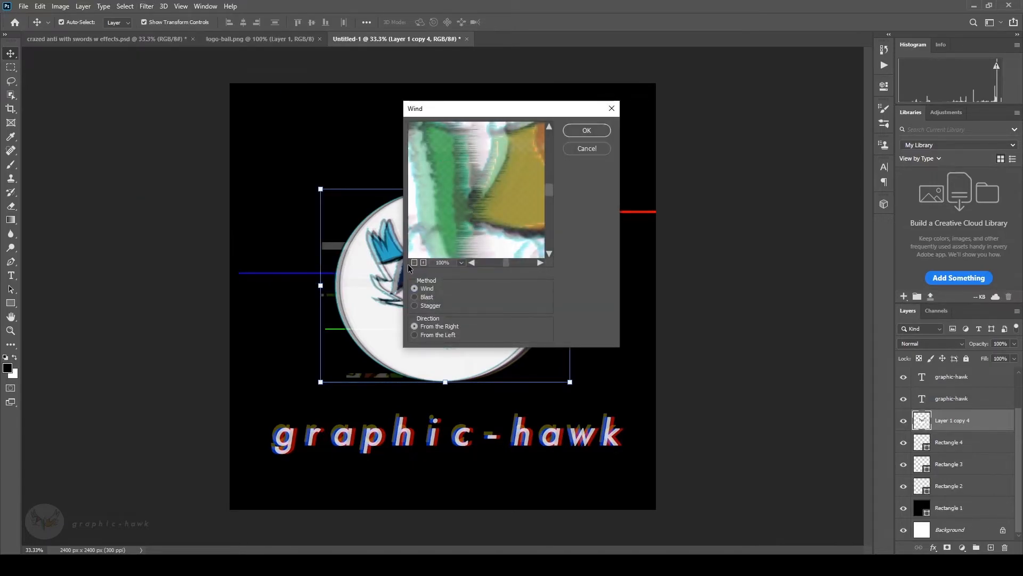
{"action": "left_click", "coordinate": [414, 262]}
{"action": "left_click", "coordinate": [414, 262]}
{"action": "left_click", "coordinate": [414, 262]}
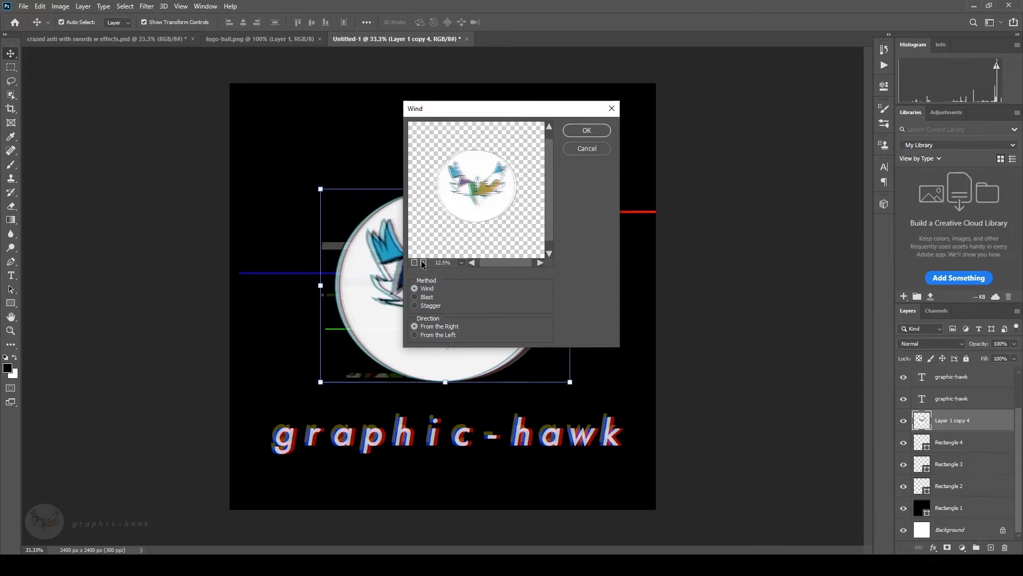
{"action": "left_click", "coordinate": [424, 262]}
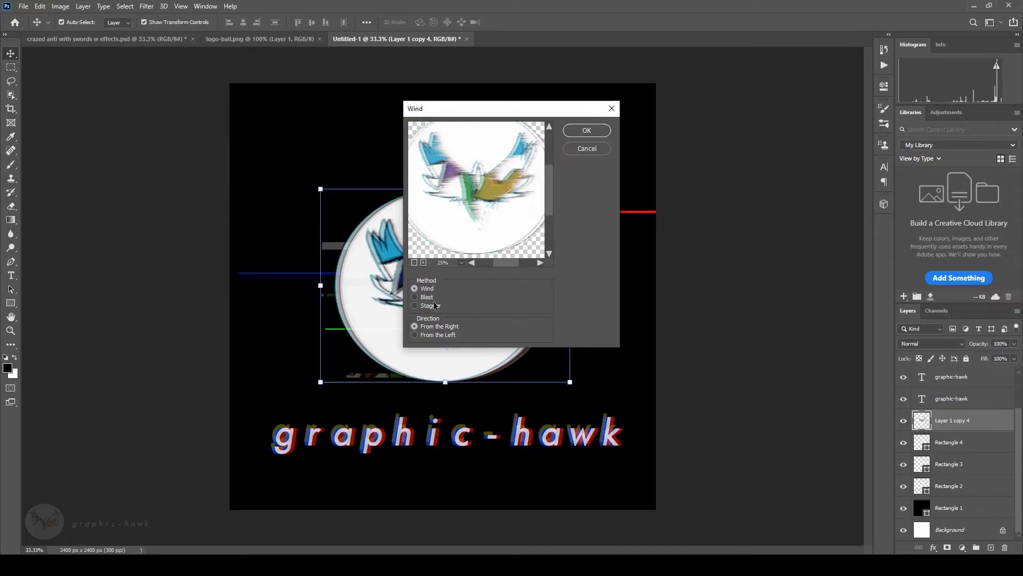
{"action": "left_click", "coordinate": [415, 305]}
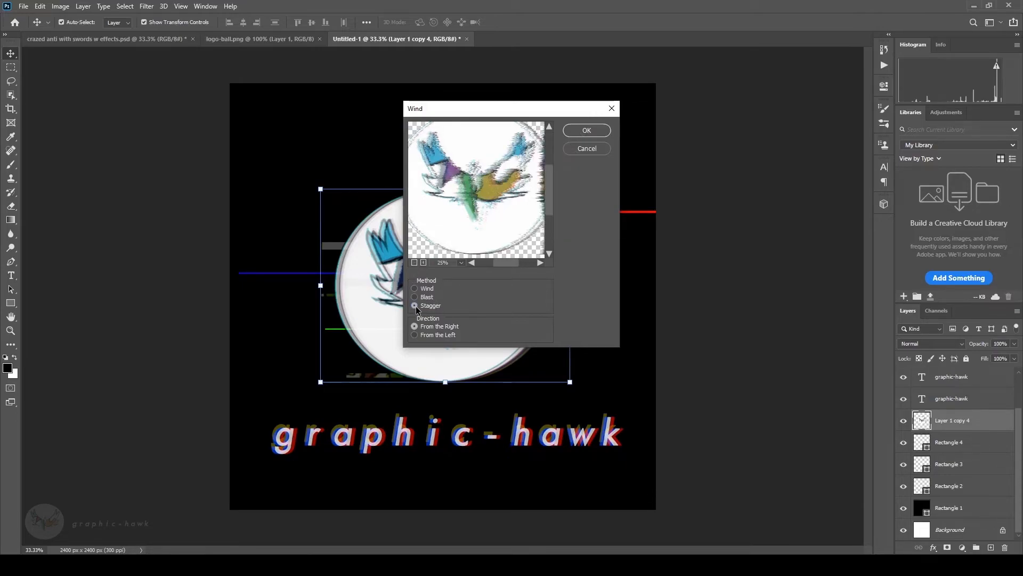
{"action": "left_click", "coordinate": [416, 297]}
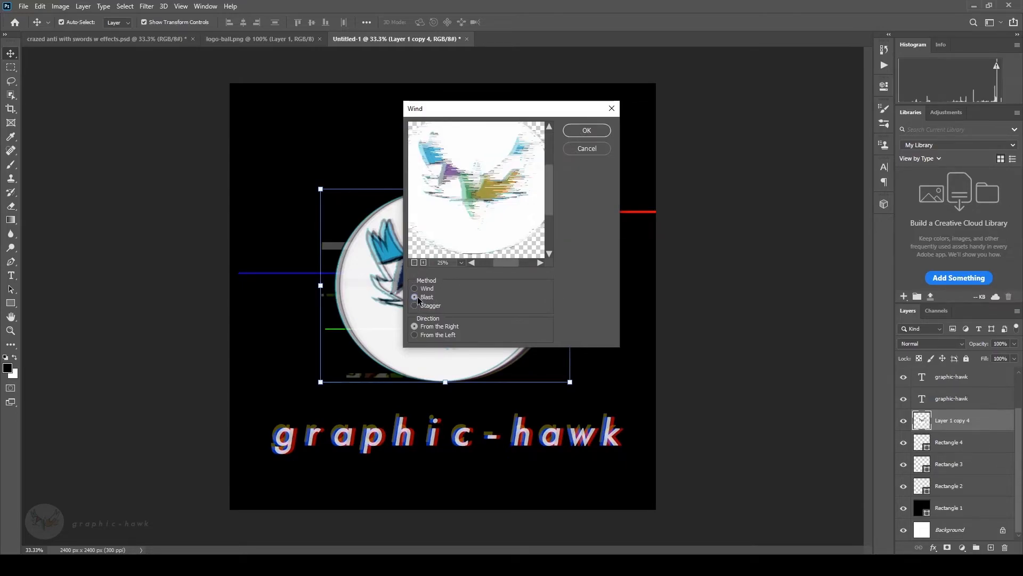
{"action": "left_click", "coordinate": [415, 334]}
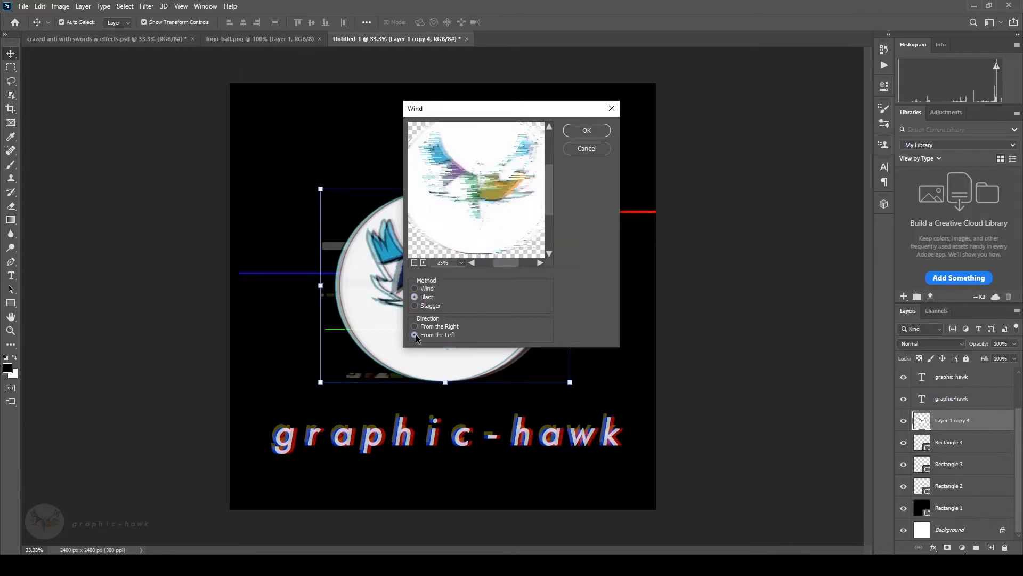
{"action": "left_click", "coordinate": [415, 289]}
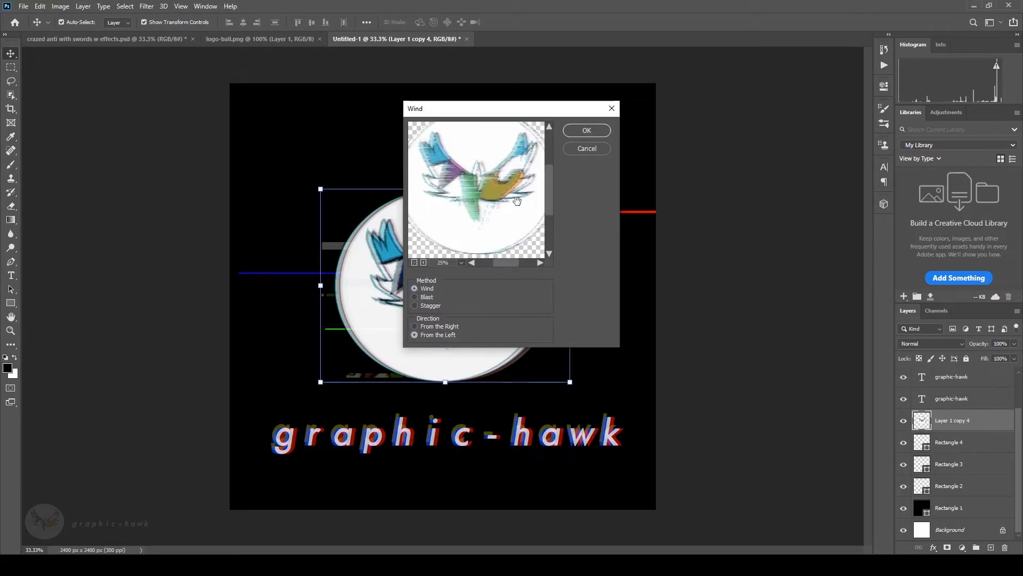
{"action": "left_click", "coordinate": [588, 130]}
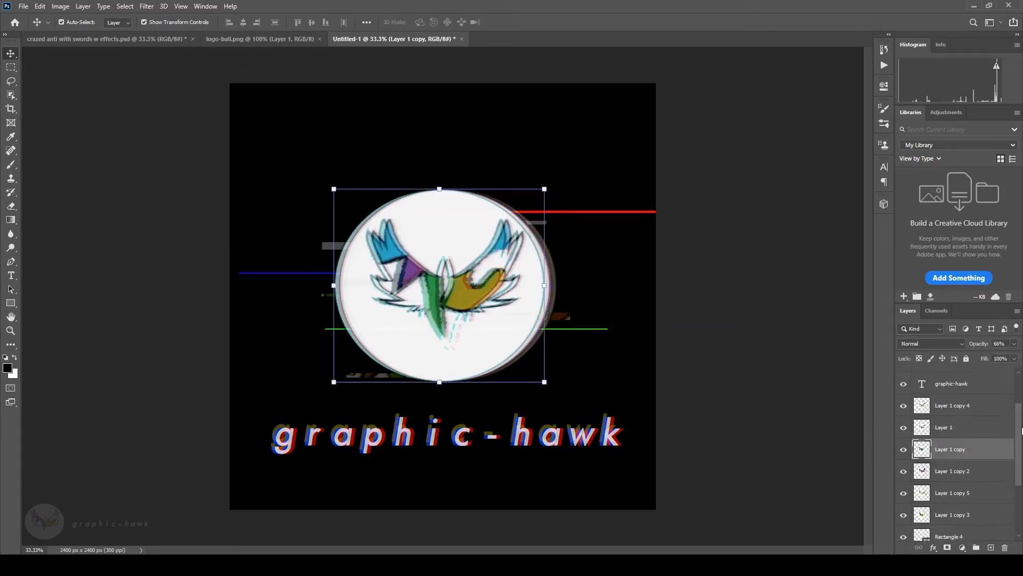
- Try merging Layer 1 copy 4 with Layer 1 and applying the Wind filter from the left to the result
{"action": "scroll", "coordinate": [1022, 431], "scroll_direction": "up", "scroll_amount": 1}
{"action": "left_click", "coordinate": [951, 415]}
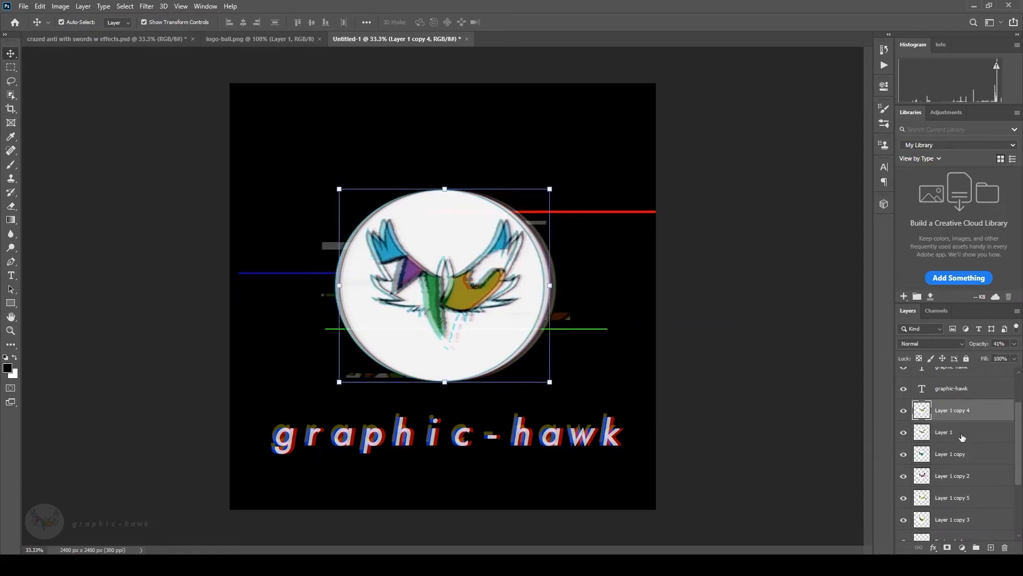
{"action": "left_click", "coordinate": [957, 440], "text": "shift"}
{"action": "left_click", "coordinate": [82, 6]}
{"action": "left_click", "coordinate": [98, 393]}
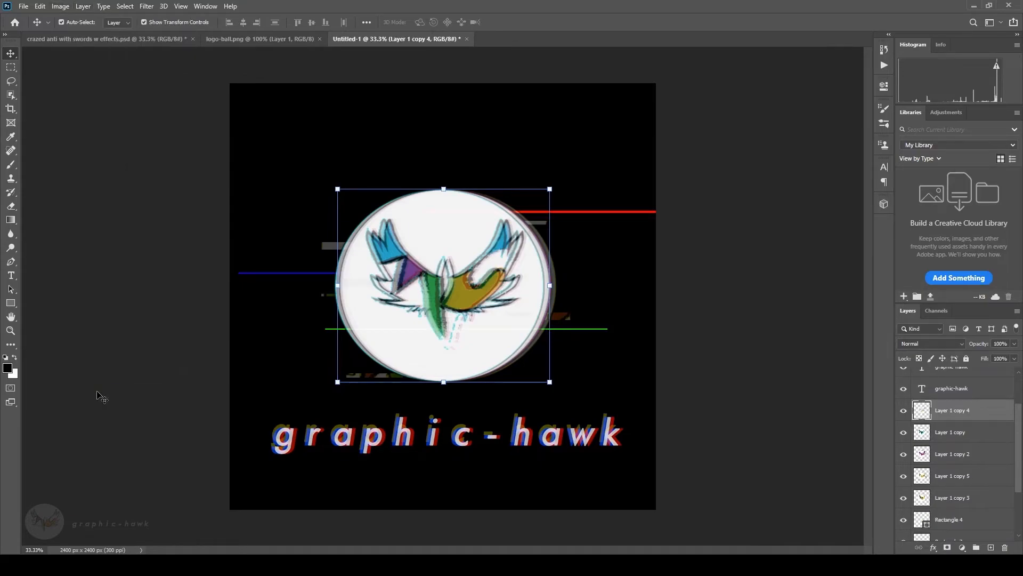
{"action": "left_click", "coordinate": [146, 6]}
{"action": "left_click", "coordinate": [298, 279]}
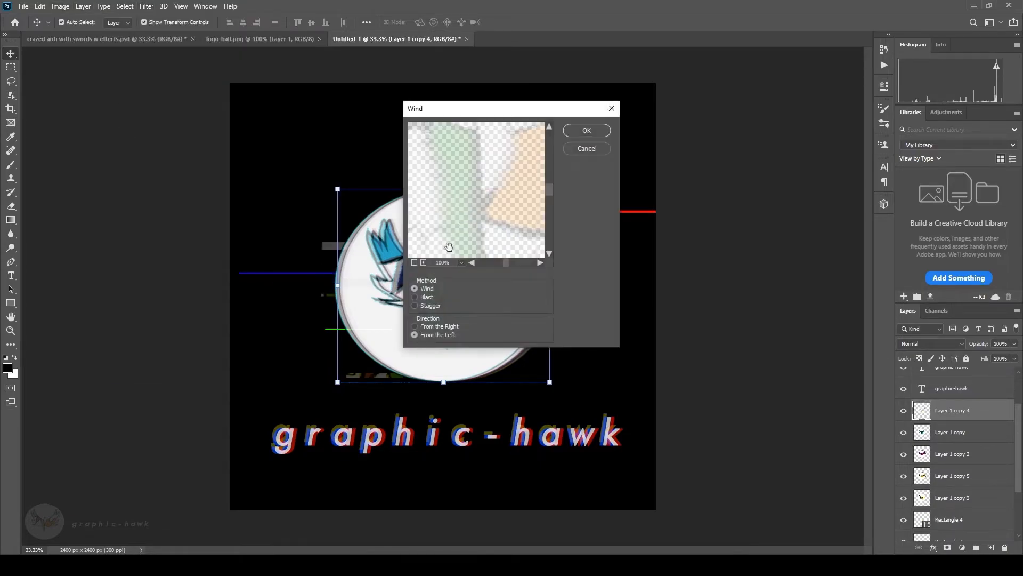
{"action": "left_click", "coordinate": [586, 130]}
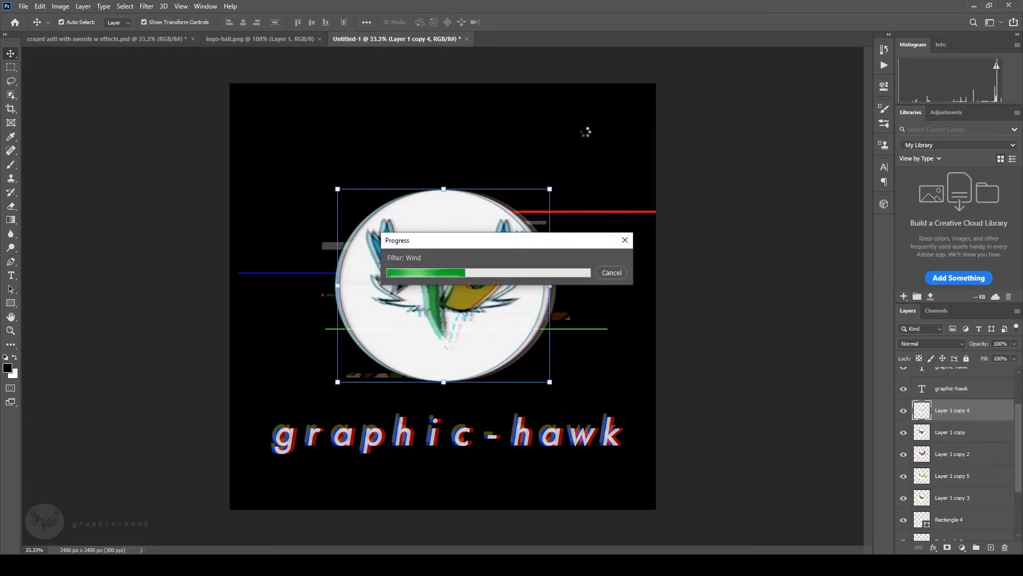
- Undo the Wind filter and the merge of the two logo layers
{"action": "key", "text": "ctrl+z"}
{"action": "key", "text": "ctrl+z"}
{"action": "key", "text": "ctrl+z"}
{"action": "key", "text": "ctrl+z"}
{"action": "key", "text": "ctrl+z"}
{"action": "key", "text": "ctrl+z"}
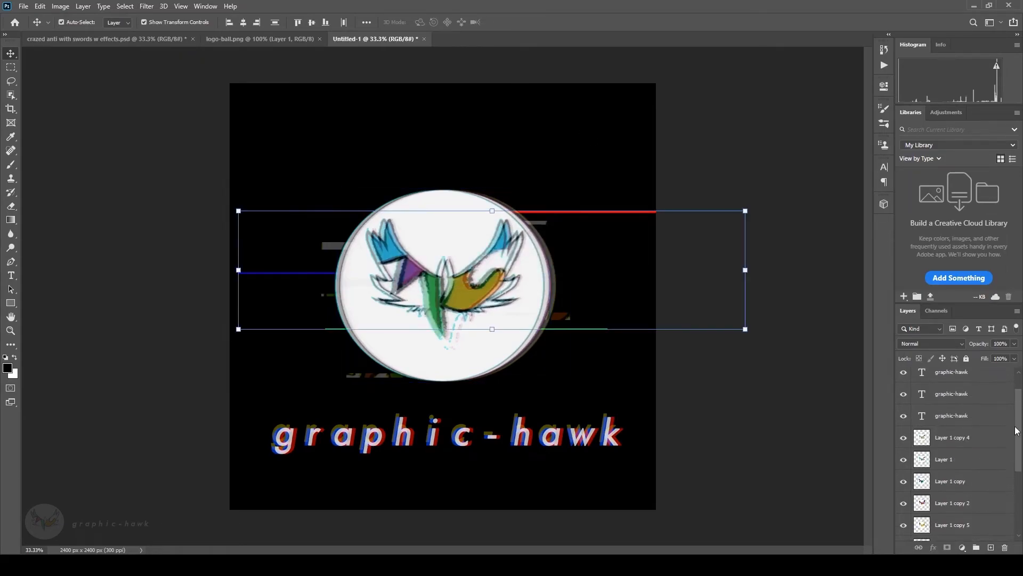
- Merge all four graphic-hawk caption layers into a single layer
{"action": "left_click", "coordinate": [945, 382]}
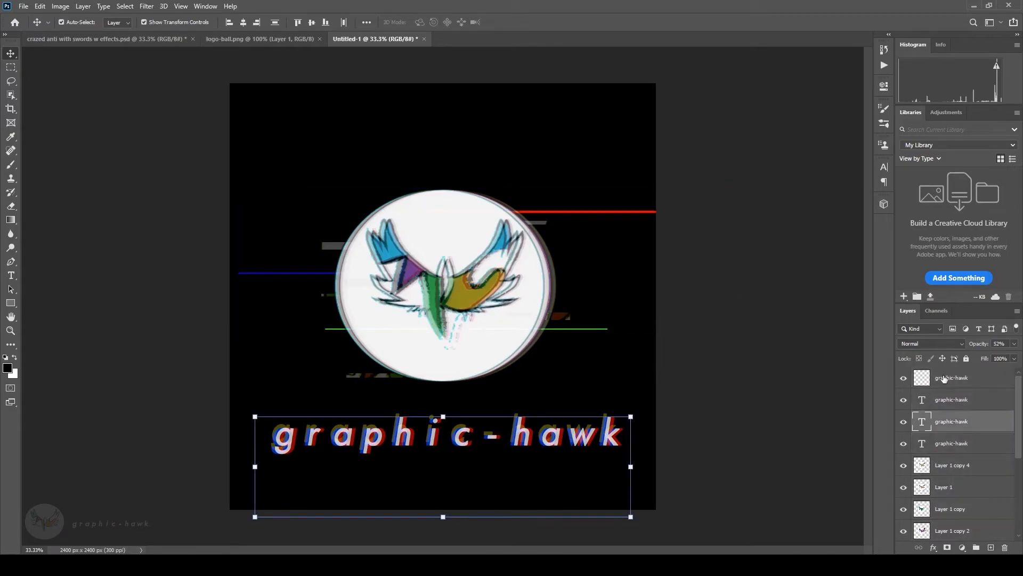
{"action": "left_click", "coordinate": [941, 443], "text": "shift"}
{"action": "left_click", "coordinate": [82, 6]}
{"action": "left_click", "coordinate": [116, 395]}
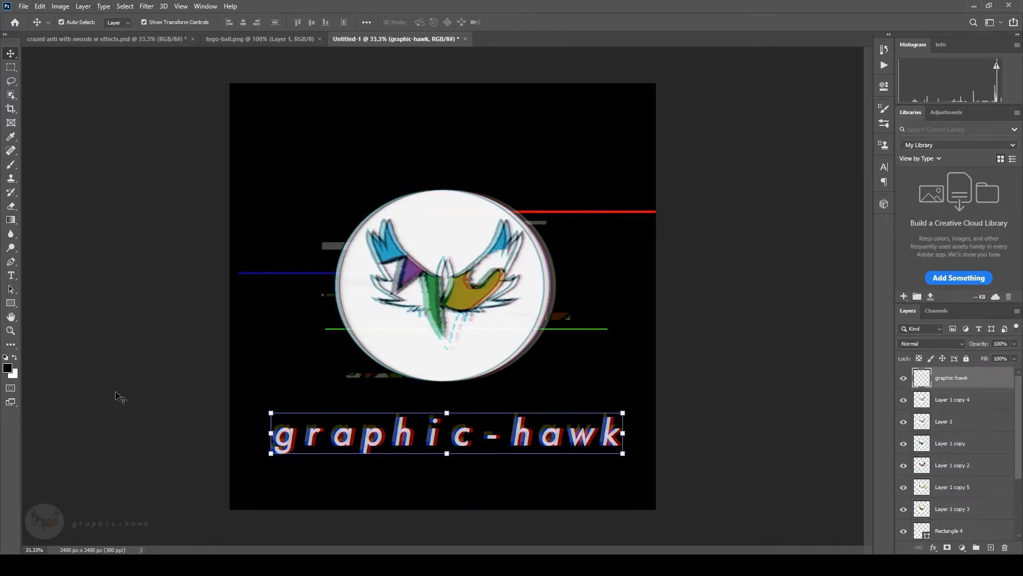
- Apply the Wind filter with the Wind method to the merged graphic-hawk caption
{"action": "left_click", "coordinate": [147, 7]}
{"action": "mouse_move", "coordinate": [176, 201]}
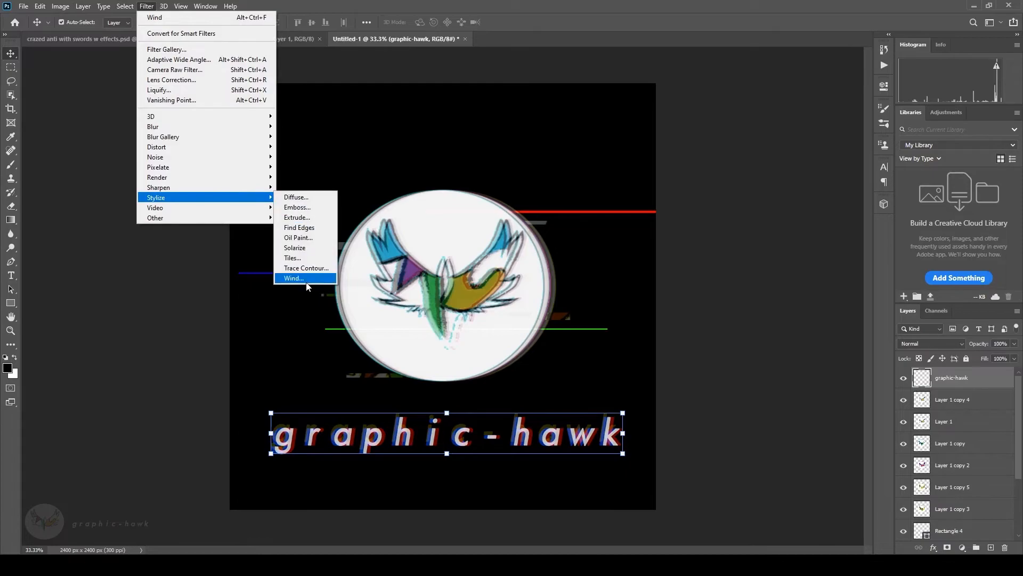
{"action": "left_click", "coordinate": [320, 270]}
{"action": "left_click", "coordinate": [414, 262]}
{"action": "left_click", "coordinate": [414, 288]}
{"action": "left_click", "coordinate": [587, 130]}
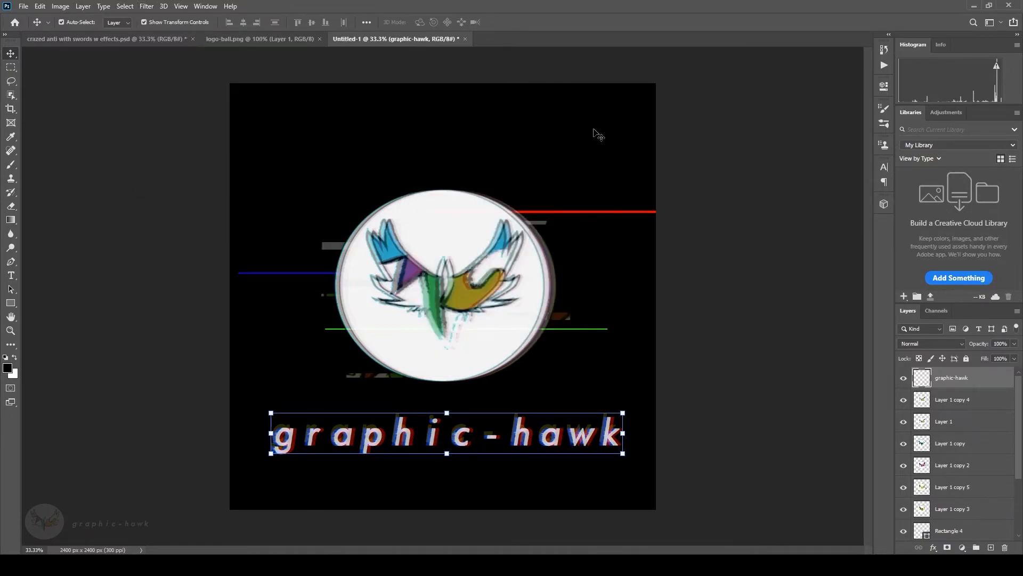
- Try the Wind filter's Stagger method on the merged caption, then undo it
{"action": "left_click", "coordinate": [82, 6]}
{"action": "mouse_move", "coordinate": [147, 6]}
{"action": "mouse_move", "coordinate": [176, 201]}
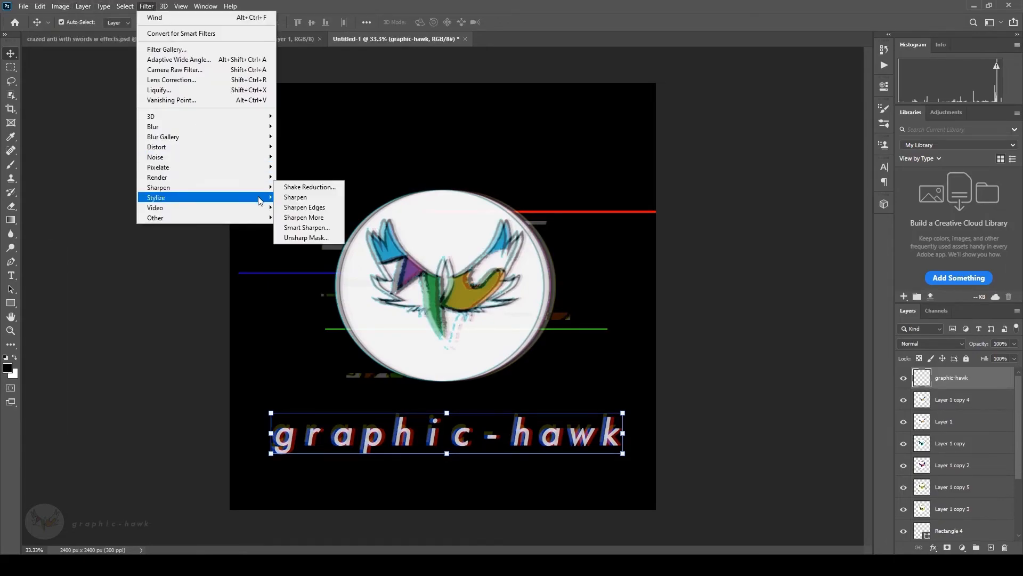
{"action": "left_click", "coordinate": [320, 269]}
{"action": "left_click", "coordinate": [414, 306]}
{"action": "left_click", "coordinate": [587, 131]}
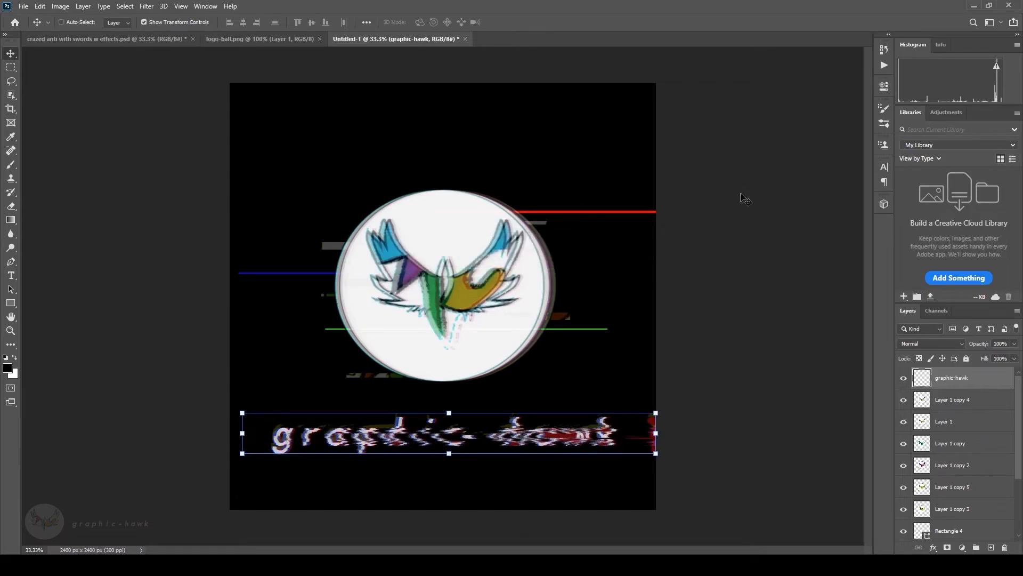
{"action": "key", "text": "ctrl+z"}
- Run the Wind filter once more on the merged caption and deselect the layer
{"action": "left_click", "coordinate": [147, 7]}
{"action": "mouse_move", "coordinate": [176, 187]}
{"action": "left_click", "coordinate": [319, 270]}
{"action": "left_click", "coordinate": [597, 132]}
{"action": "left_click", "coordinate": [766, 158]}
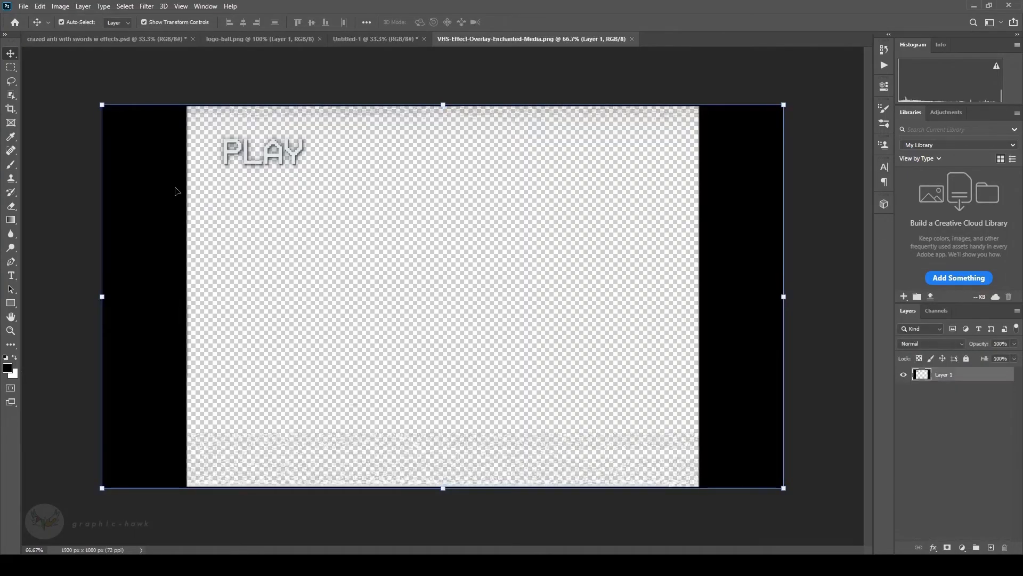
- Copy the VHS effect overlay image into the Untitled-1 logo document as a new layer
{"action": "left_click_drag", "start_coordinate": [339, 202], "coordinate": [337, 89]}
{"action": "left_click_drag", "start_coordinate": [137, 144], "coordinate": [298, 127]}
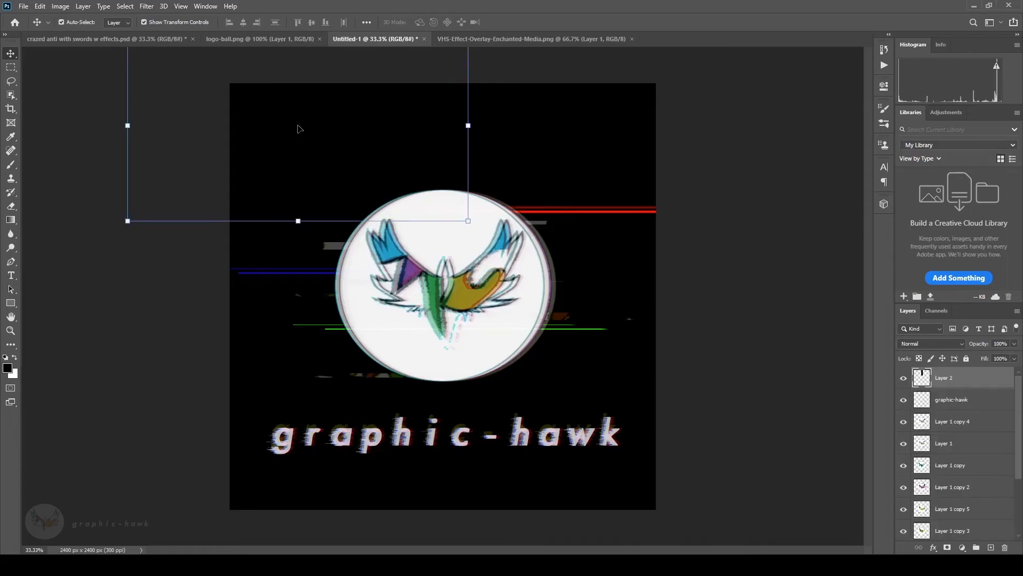
- Undo the move of the black background rectangle and return to the placed VHS overlay layer
{"action": "key", "text": "ctrl+z"}
{"action": "key", "text": "ctrl+z"}
{"action": "key", "text": "ctrl+z"}
{"action": "key", "text": "ctrl+z"}
{"action": "key", "text": "ctrl+z"}
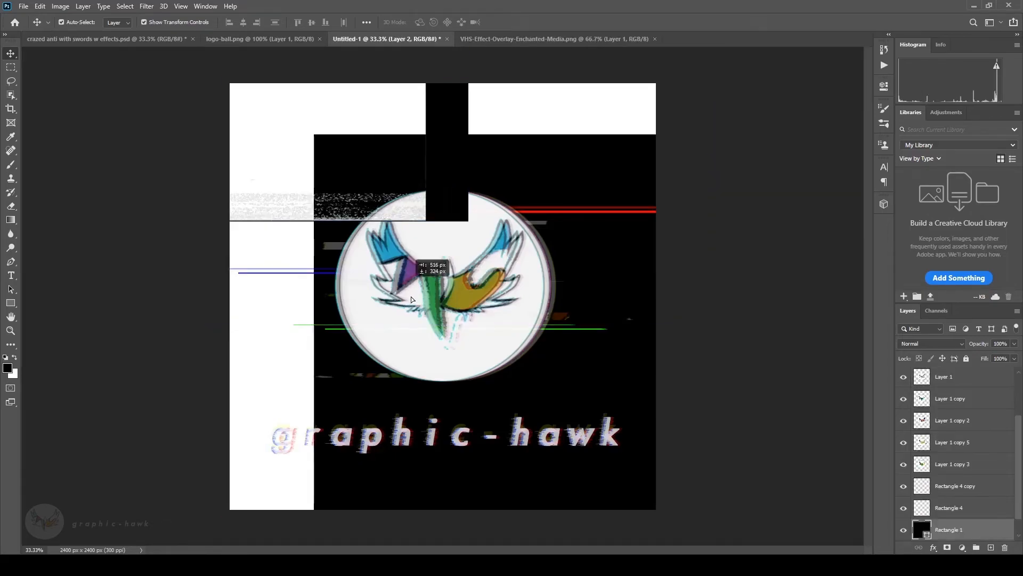
{"action": "key", "text": "ctrl+z"}
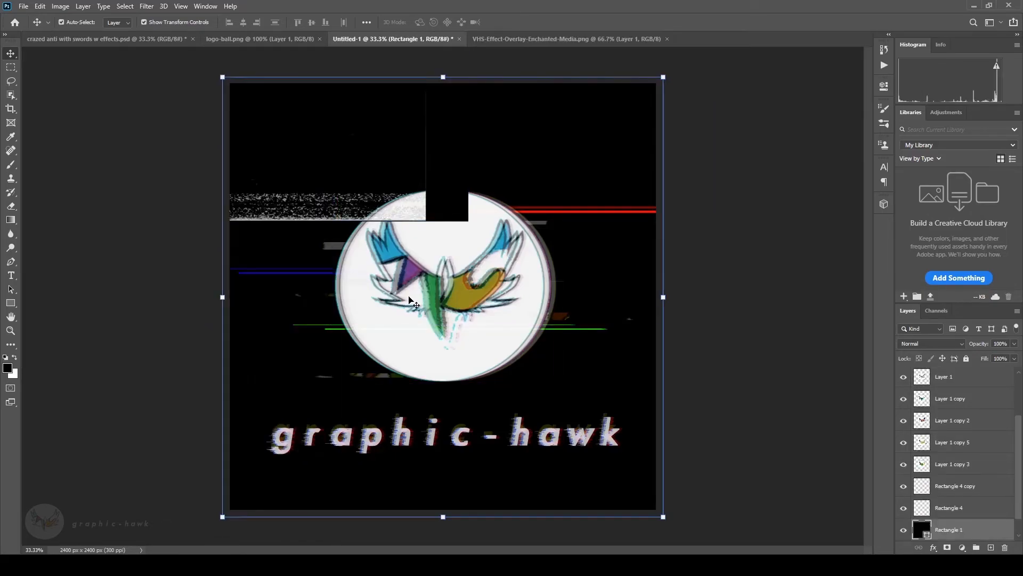
{"action": "key", "text": "ctrl+shift+z"}
{"action": "key", "text": "ctrl+shift+z"}
{"action": "key", "text": "ctrl+shift+z"}
{"action": "key", "text": "ctrl+shift+z"}
{"action": "key", "text": "ctrl+shift+z"}
{"action": "key", "text": "ctrl+shift+z"}
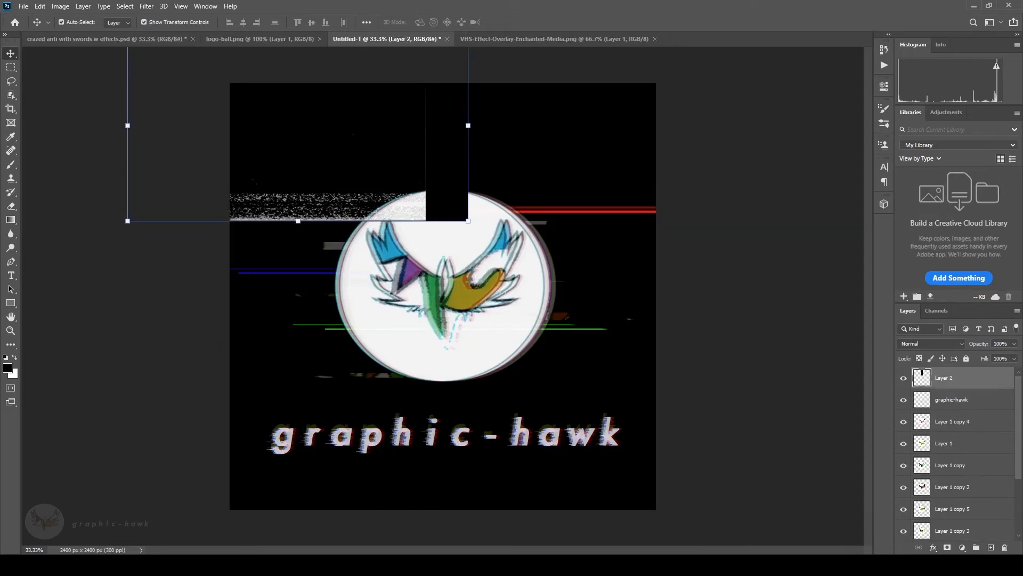
- Move and scale the VHS overlay to about 198% by 236% so it covers the canvas, and erase its PLAY text
{"action": "left_click_drag", "start_coordinate": [328, 198], "coordinate": [389, 257]}
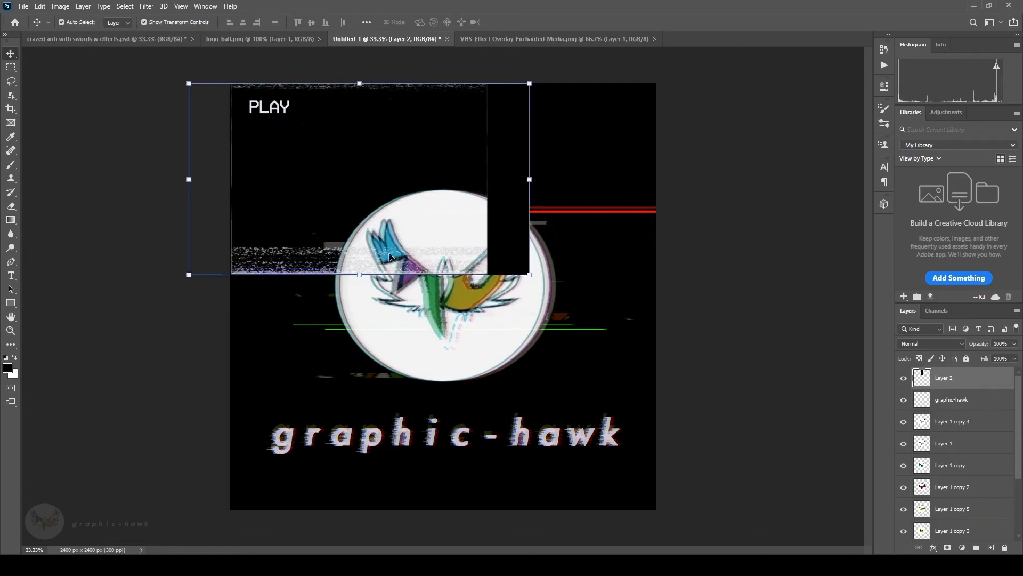
{"action": "mouse_move", "coordinate": [528, 275]}
{"action": "left_mouse_down"}
{"action": "mouse_move", "coordinate": [776, 502]}
{"action": "mouse_move", "coordinate": [754, 520]}
{"action": "mouse_move", "coordinate": [789, 522]}
{"action": "mouse_move", "coordinate": [563, 523]}
{"action": "left_mouse_up"}
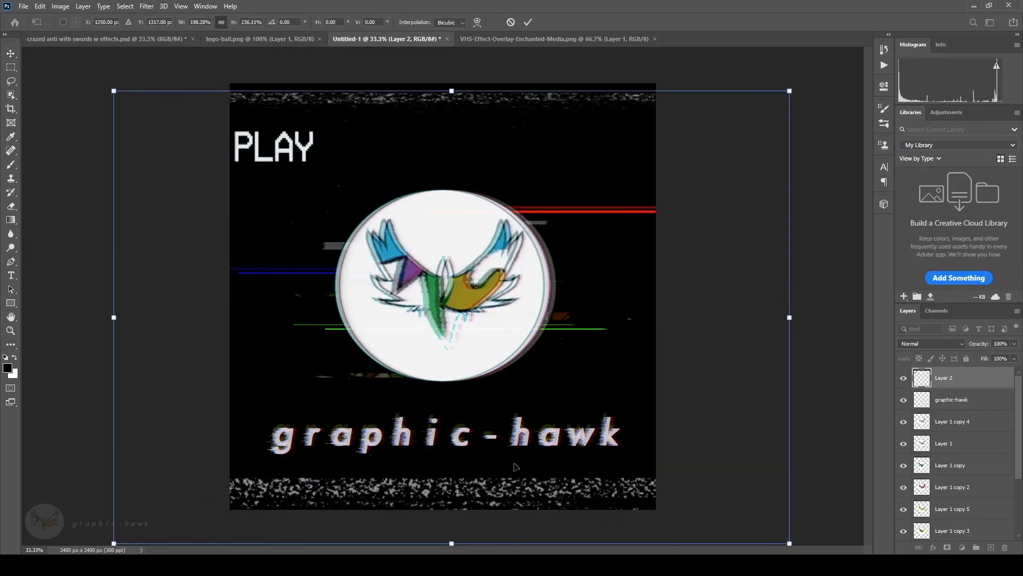
{"action": "left_click", "coordinate": [11, 206]}
{"action": "mouse_move", "coordinate": [274, 137]}
{"action": "left_mouse_down"}
{"action": "mouse_move", "coordinate": [257, 156]}
{"action": "mouse_move", "coordinate": [254, 130]}
{"action": "left_mouse_up"}
{"action": "key", "text": "v"}
- Apply the Wind filter to the VHS overlay layer
{"action": "left_click", "coordinate": [324, 525]}
{"action": "left_click", "coordinate": [317, 133]}
{"action": "left_click", "coordinate": [688, 519]}
{"action": "left_click", "coordinate": [652, 495]}
{"action": "left_click", "coordinate": [146, 7]}
{"action": "left_click", "coordinate": [298, 280]}
{"action": "left_click", "coordinate": [586, 133]}
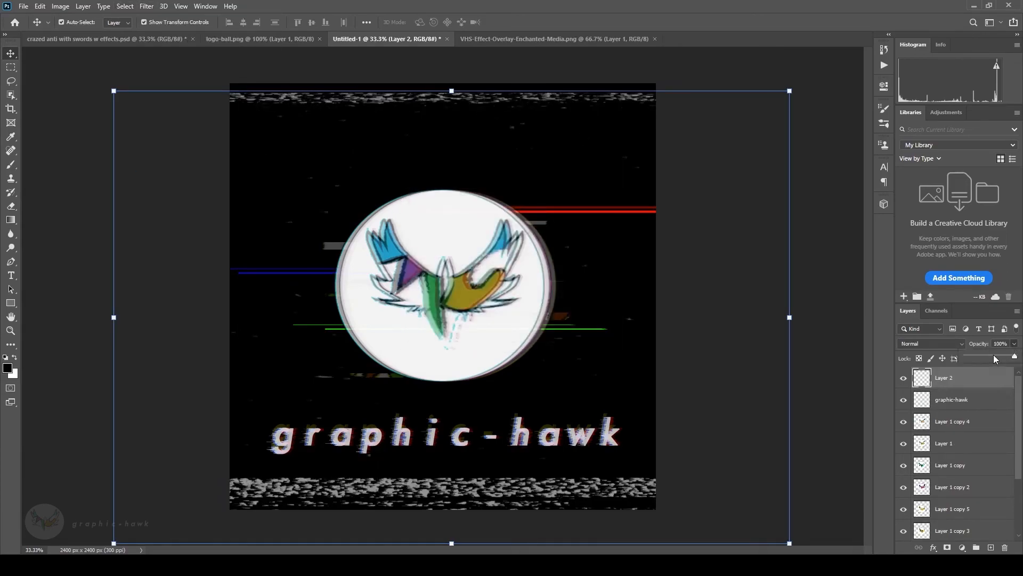
- Lower the VHS overlay's opacity and squash it vertically, bringing its upper noise band down to just above the logo
{"action": "left_click", "coordinate": [857, 317]}
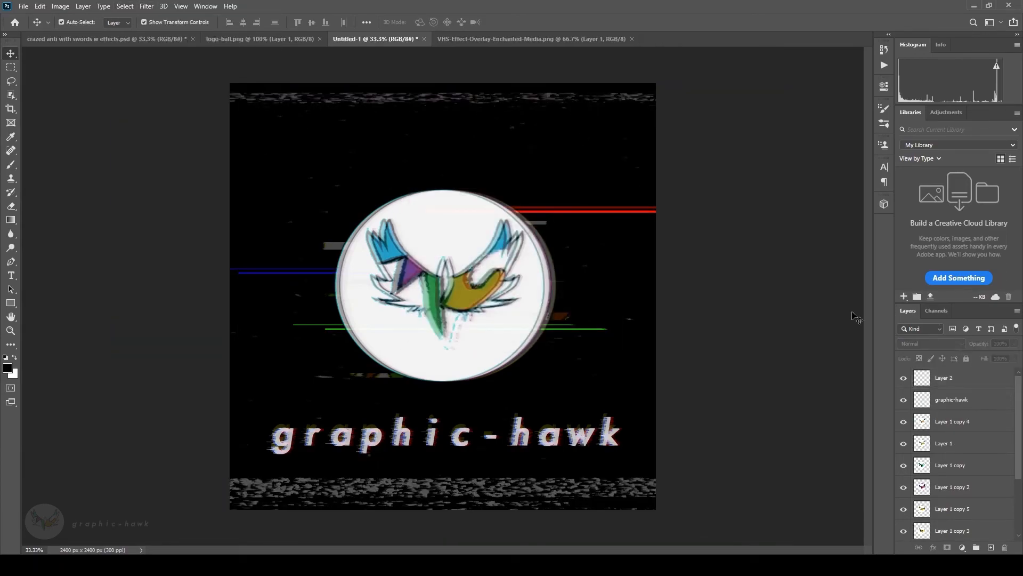
{"action": "left_click", "coordinate": [599, 506]}
{"action": "left_click_drag", "start_coordinate": [1018, 441], "coordinate": [989, 361]}
{"action": "left_click", "coordinate": [973, 380]}
{"action": "left_click_drag", "start_coordinate": [452, 543], "coordinate": [481, 527]}
{"action": "key", "text": "Return"}
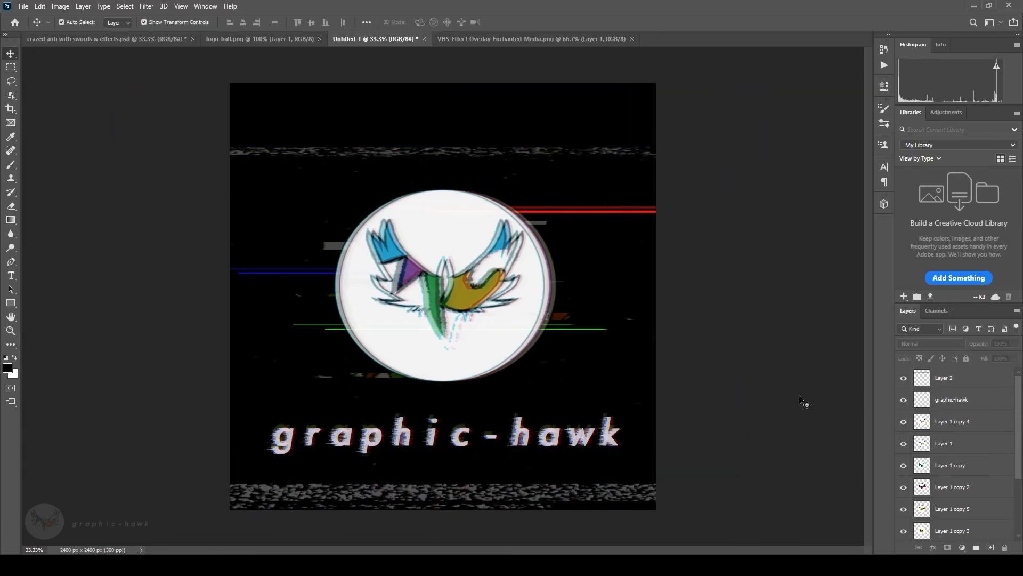